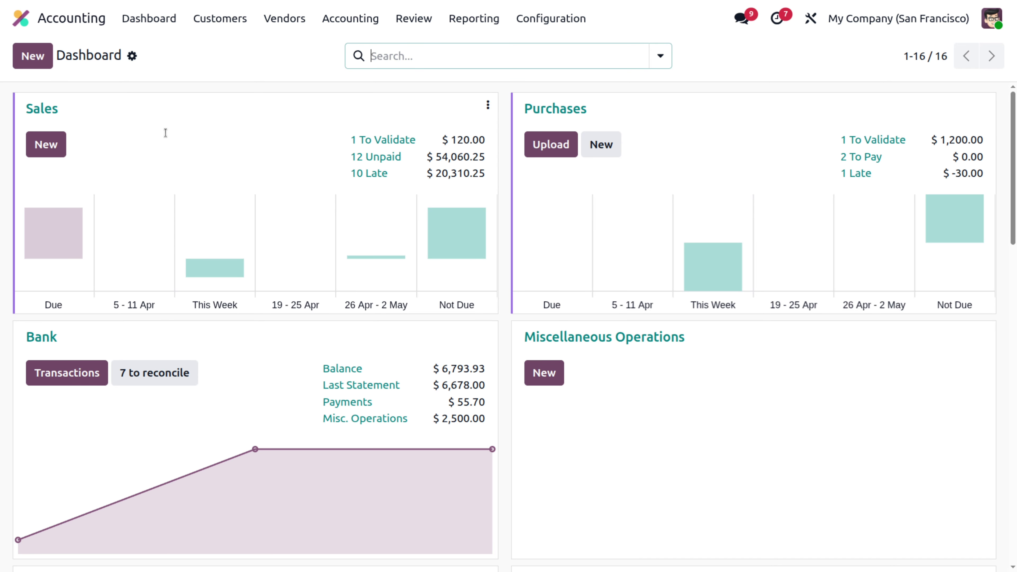
- Check the Furniture Shop register's opening cash in Point of Sale, discarding the opening control and returning to the backend
left_click(67, 20)
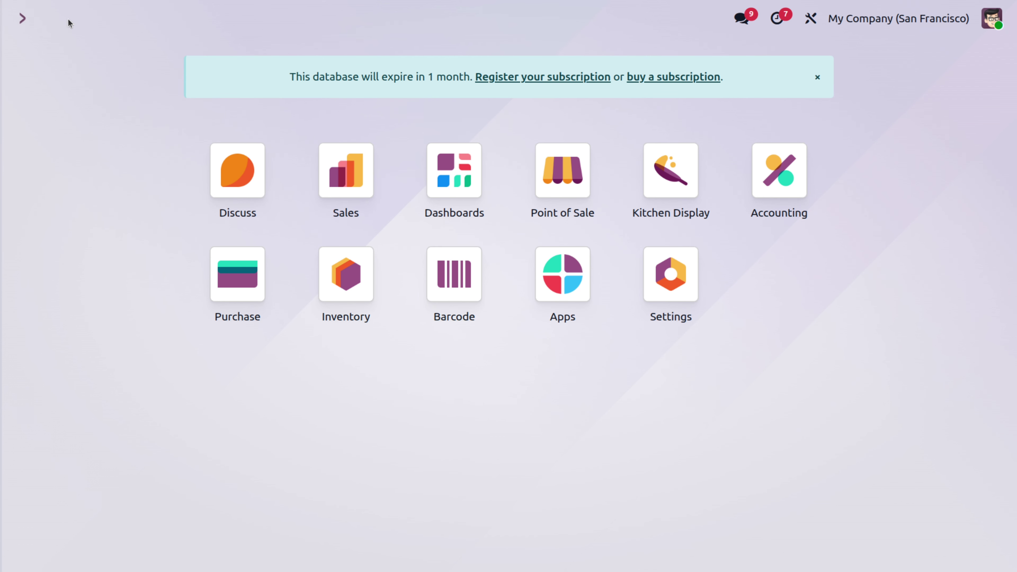
type("po")
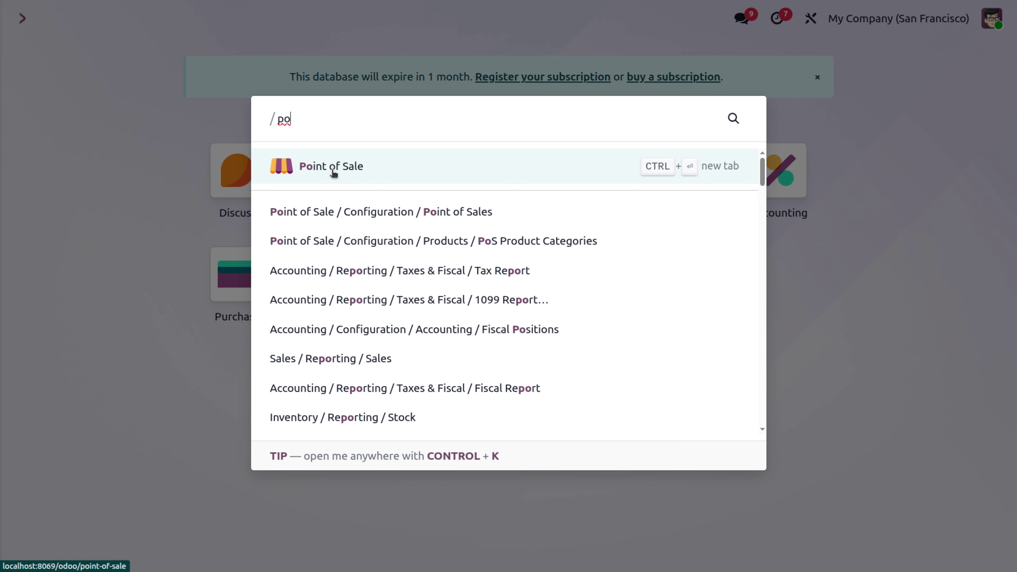
left_click(330, 168)
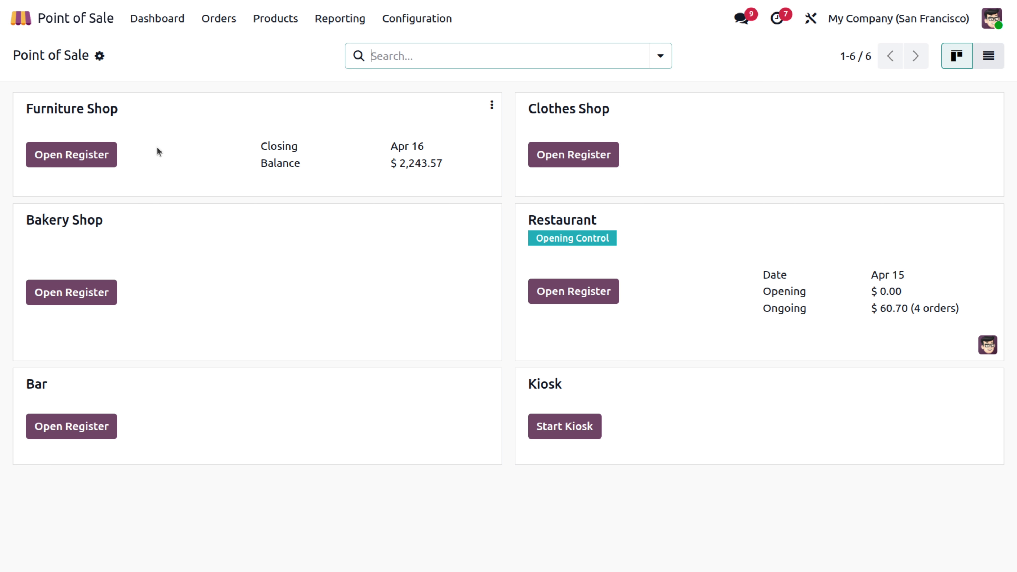
left_click(82, 157)
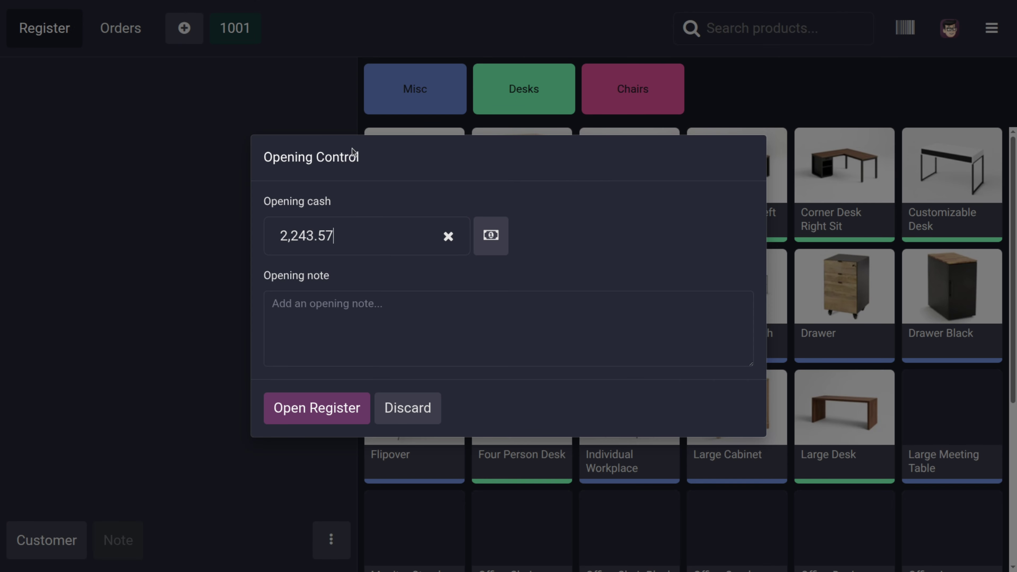
left_click(353, 245)
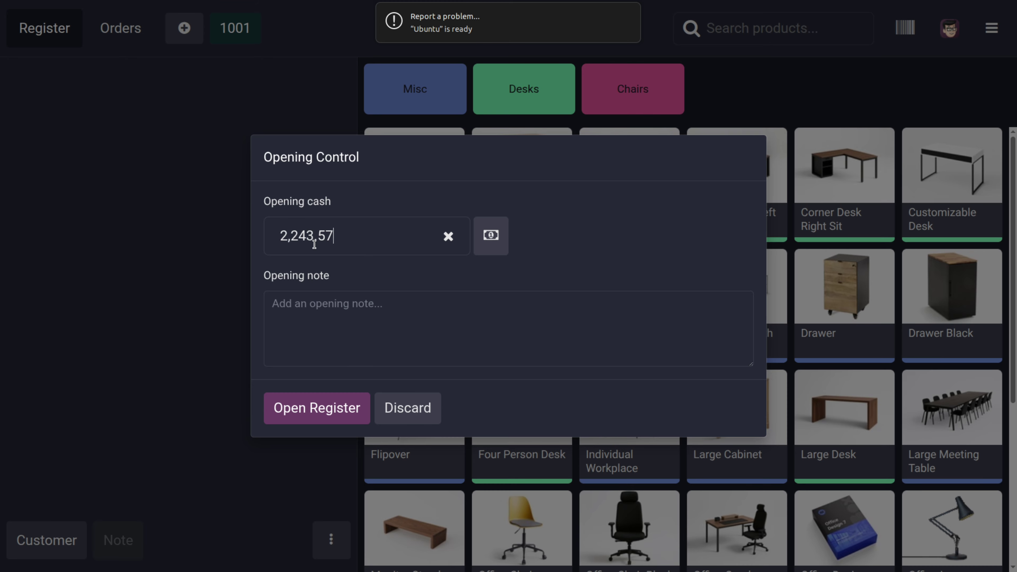
left_click(408, 411)
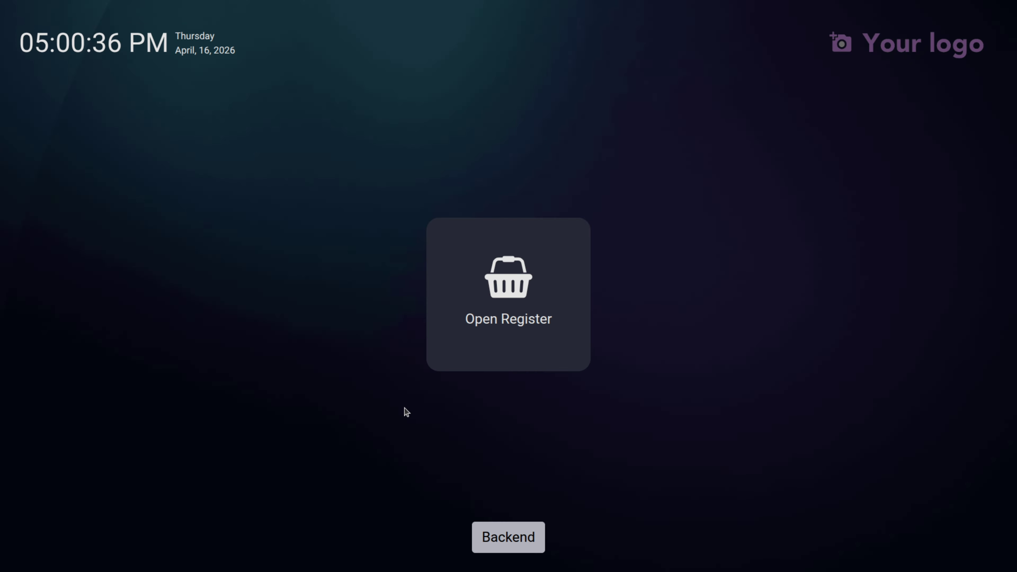
left_click(502, 543)
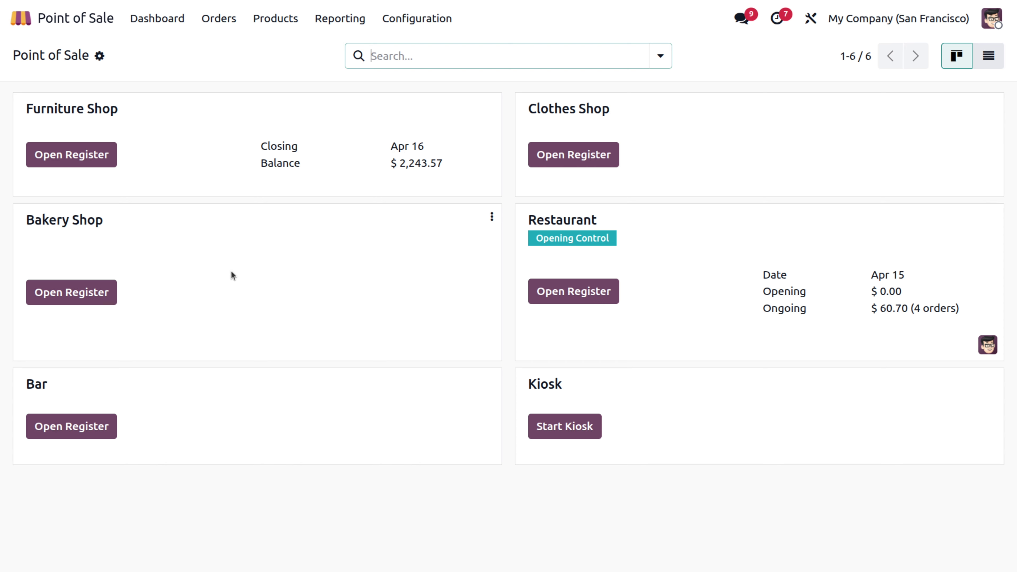
- Remove the Favorites filter from the Accounting dashboard and examine the Furniture Shop cash journal and the main Cash journal
left_click(84, 17)
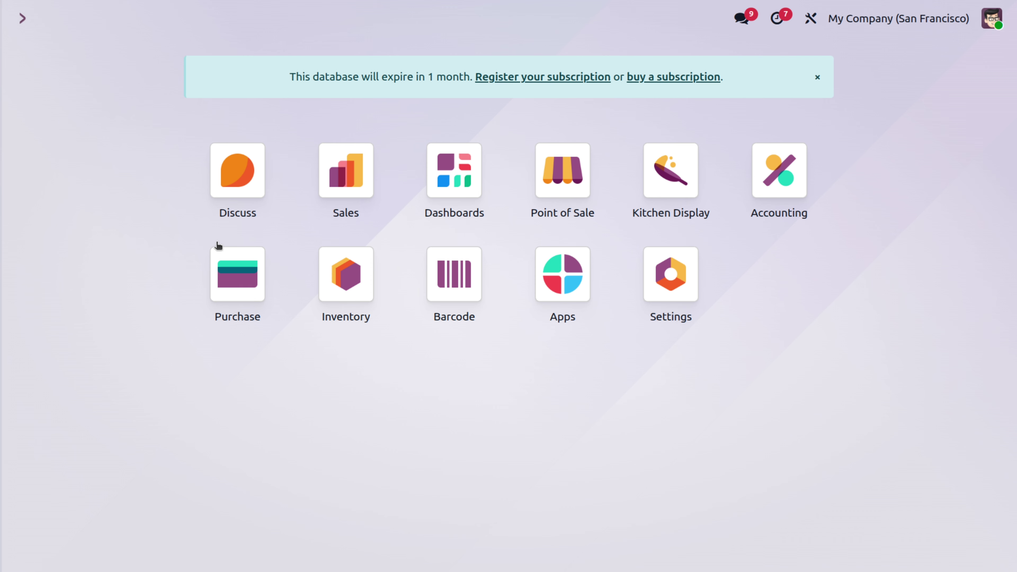
type("acc")
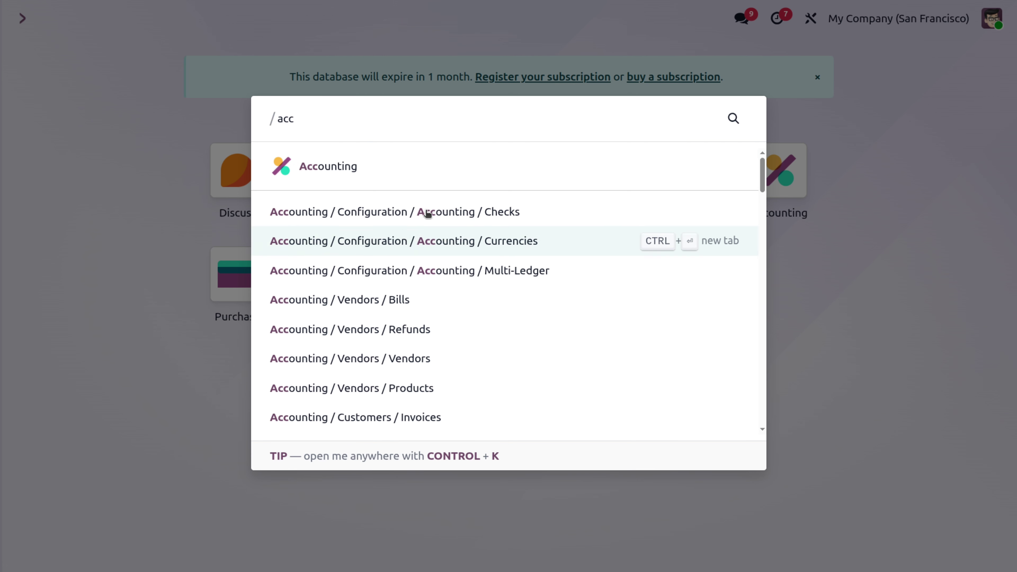
left_click(397, 166)
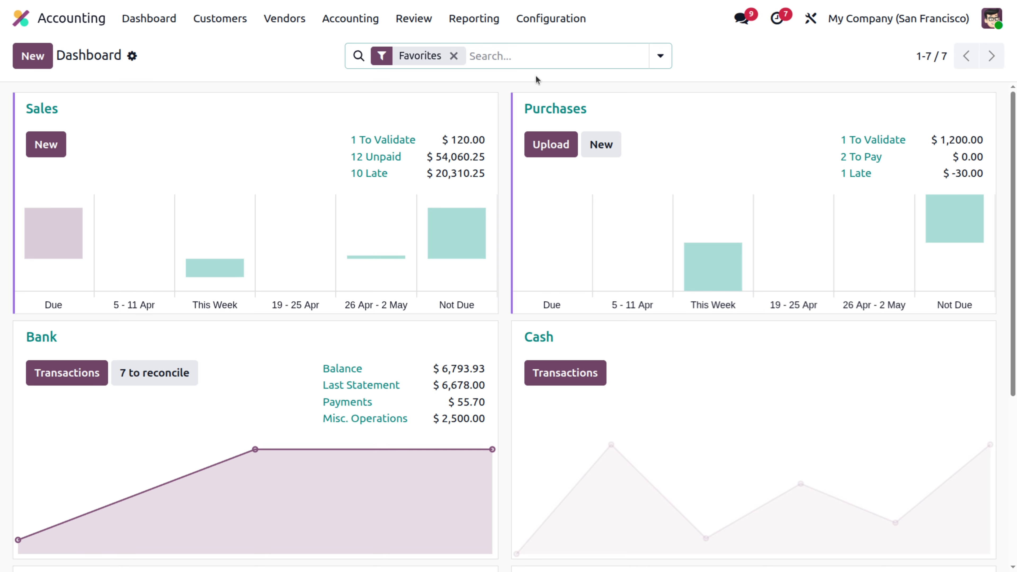
scroll(317, 329, "down", 5)
scroll(317, 329, "up", 5)
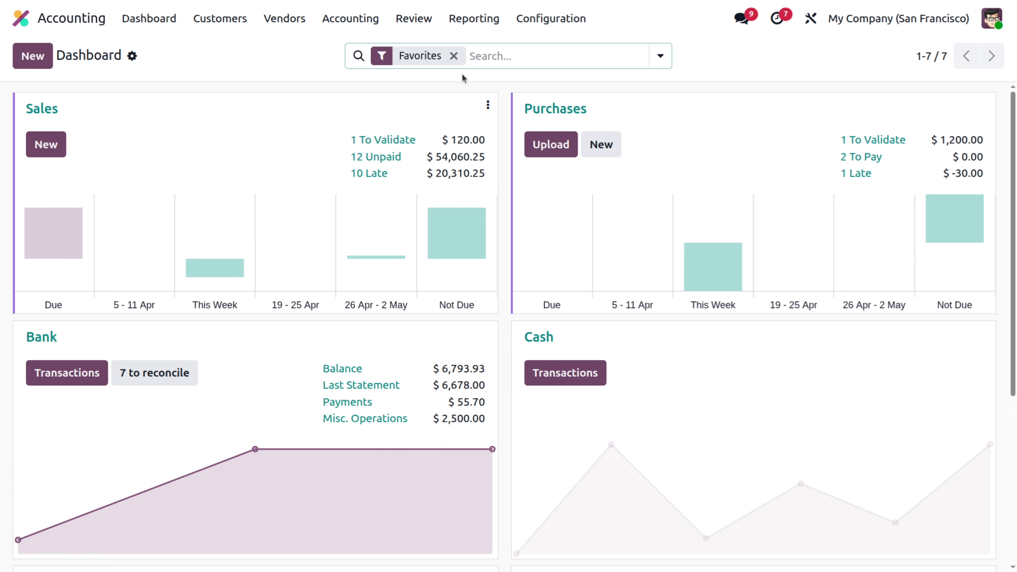
left_click(455, 57)
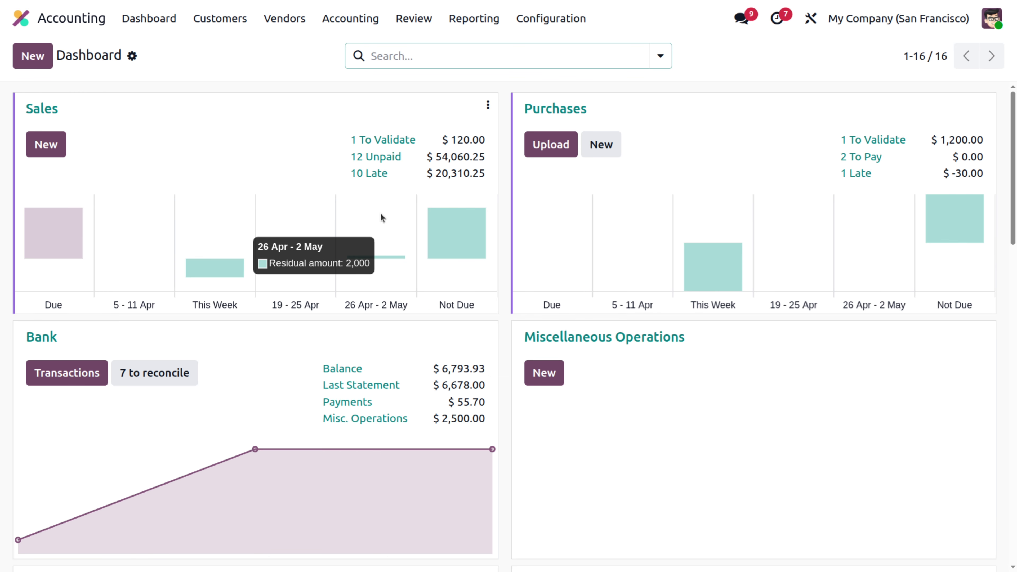
scroll(381, 213, "down", 10)
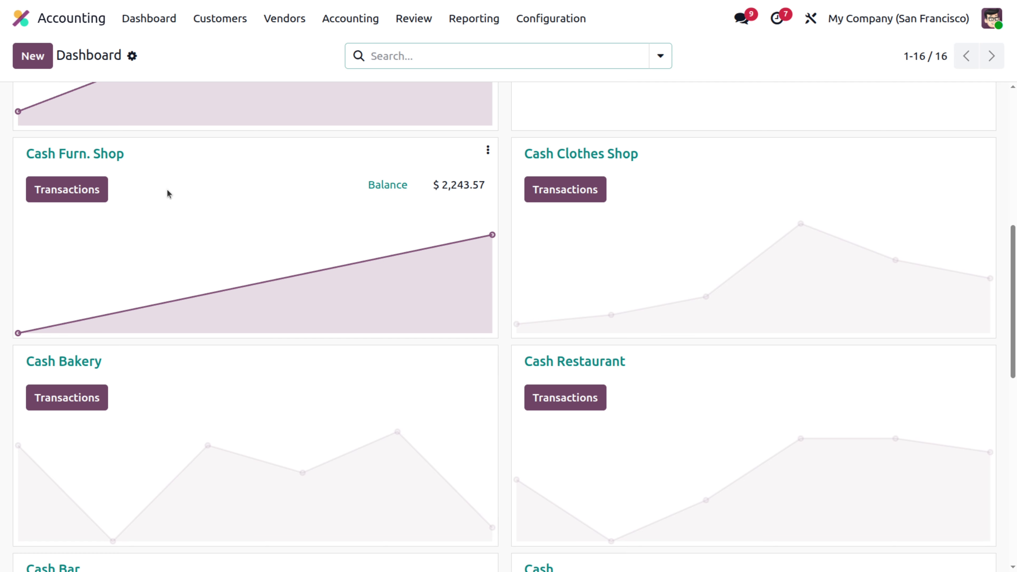
scroll(167, 190, "up", 6)
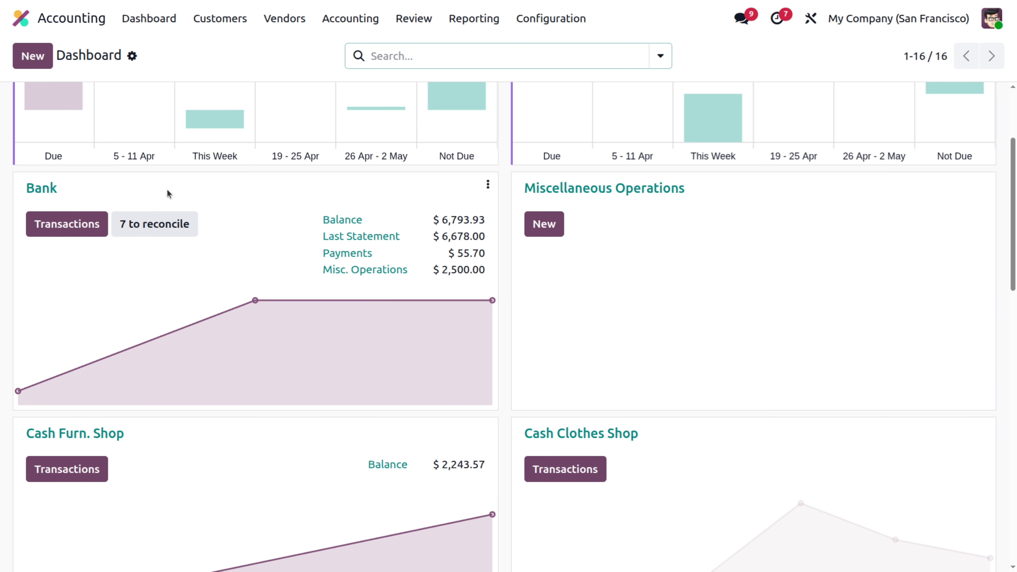
scroll(168, 192, "down", 14)
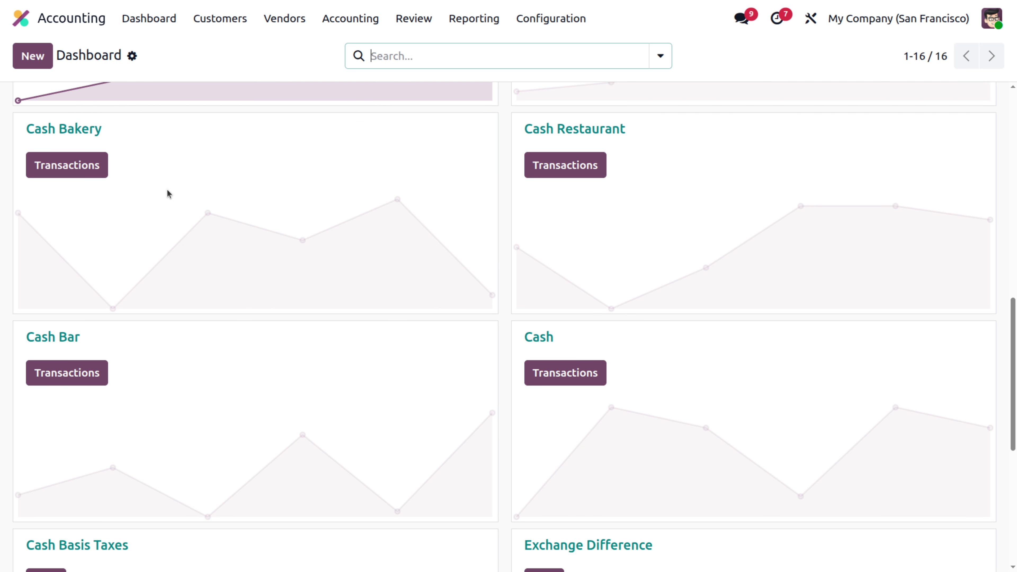
scroll(167, 189, "down", 1)
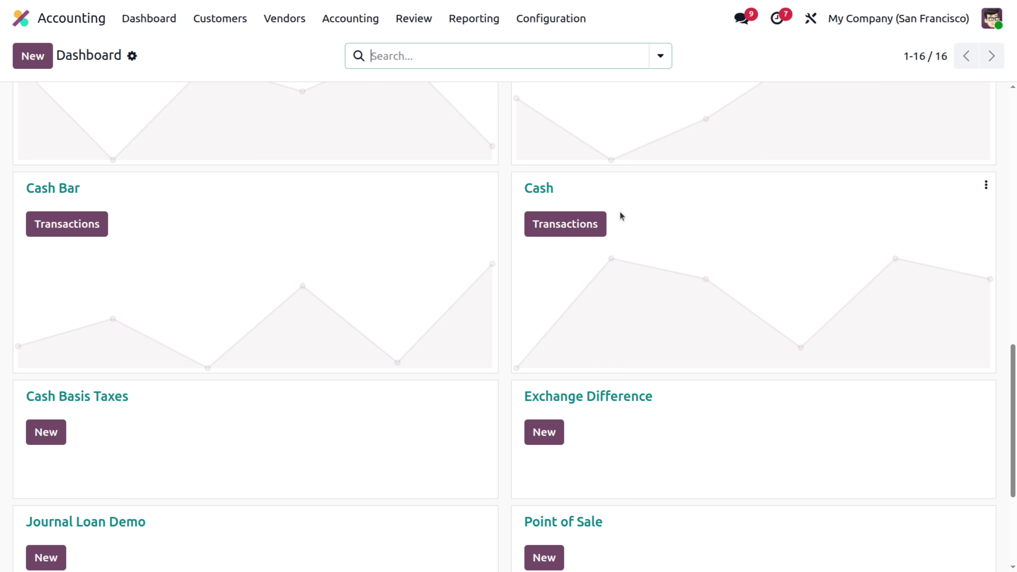
scroll(433, 187, "up", 9)
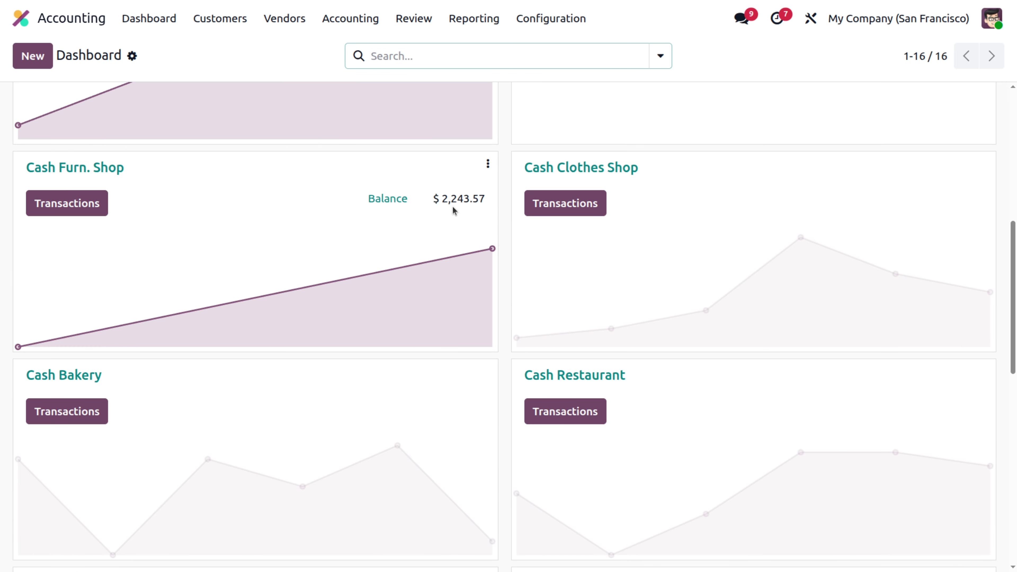
- Copy the opening cash amount of the Furniture Shop in Point of Sale and open its register with 2,243.57
left_click(61, 19)
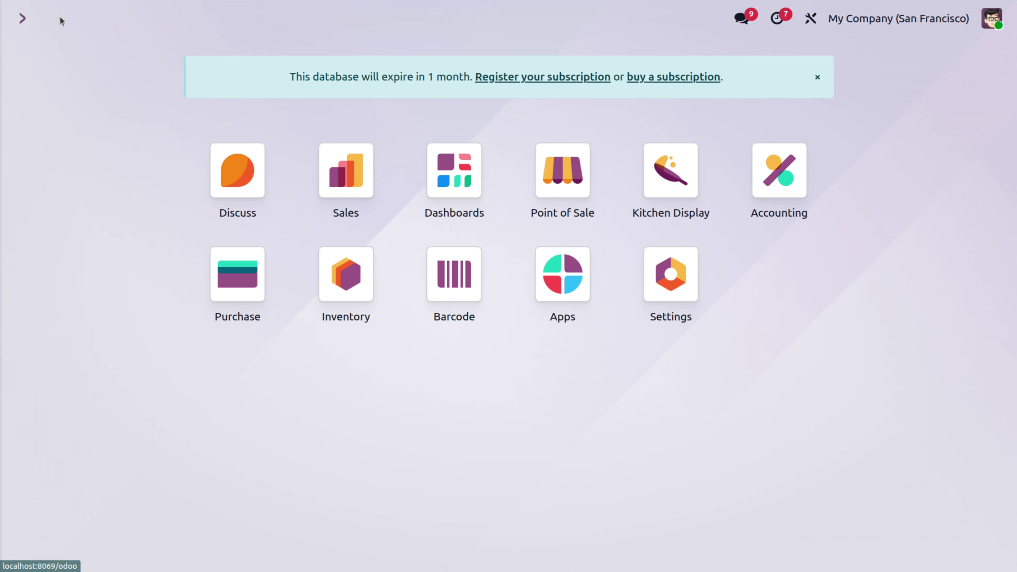
type("pos")
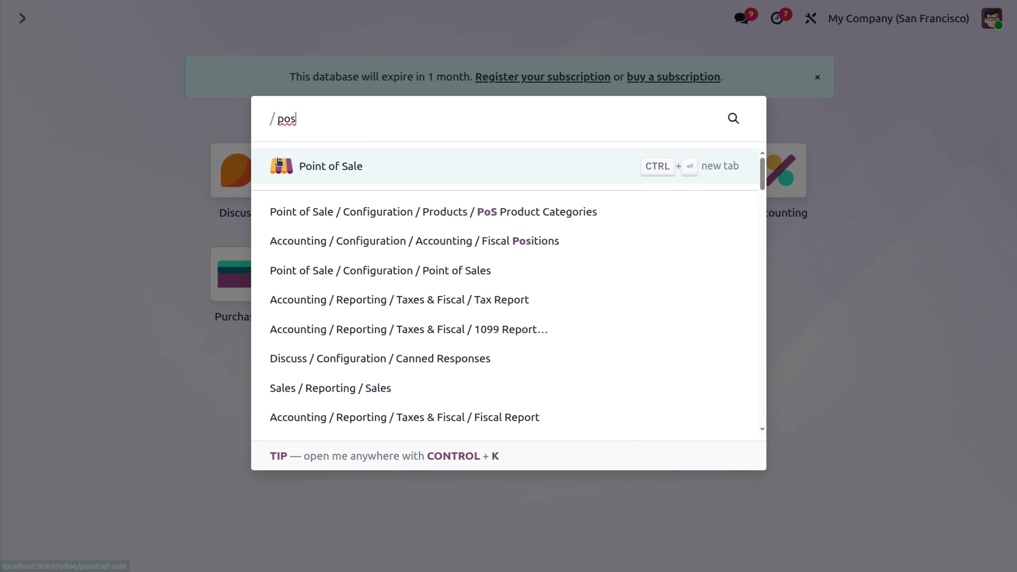
left_click(279, 164)
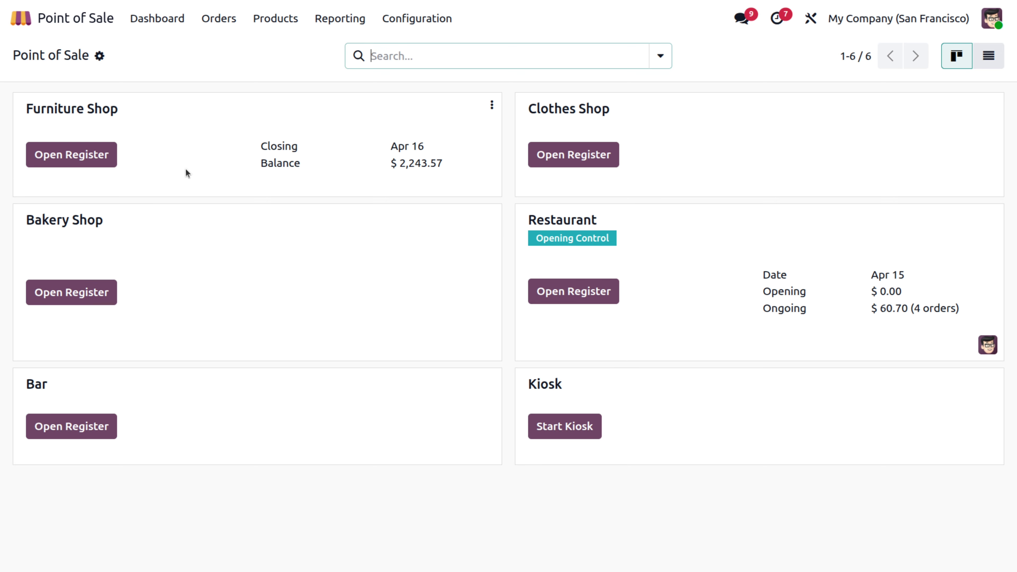
left_click(77, 159)
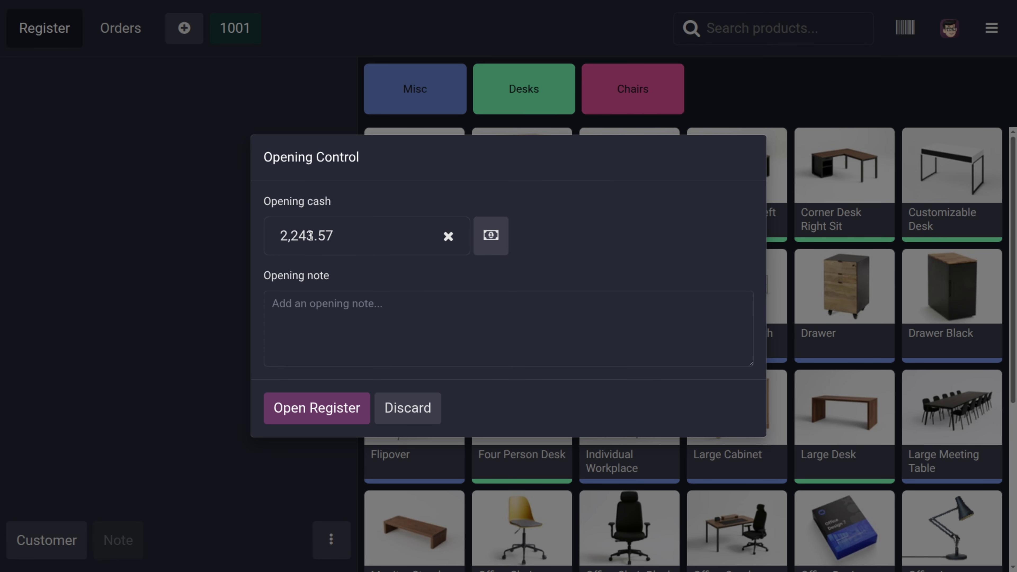
double_click(310, 236)
key("ctrl+c")
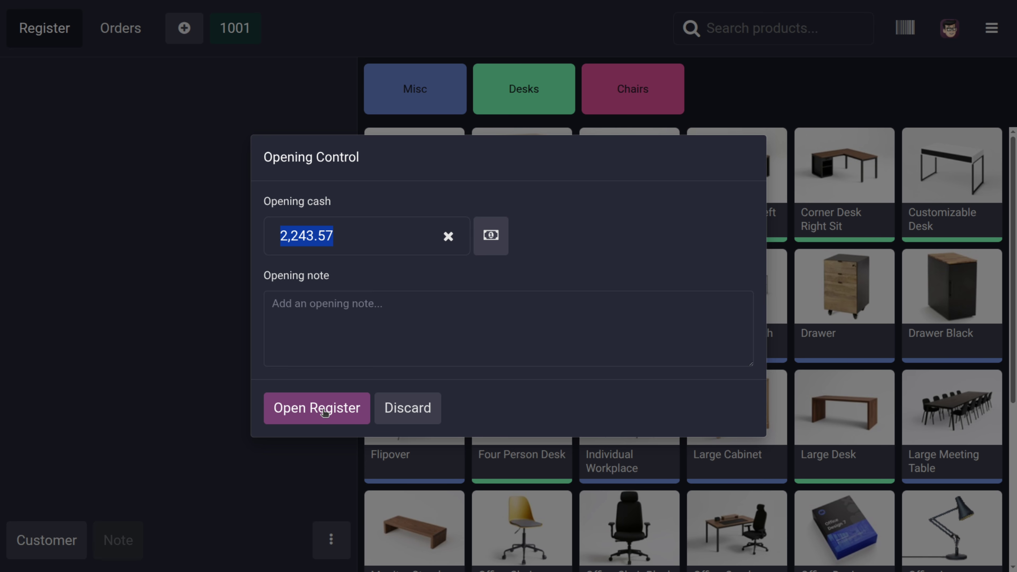
left_click(317, 408)
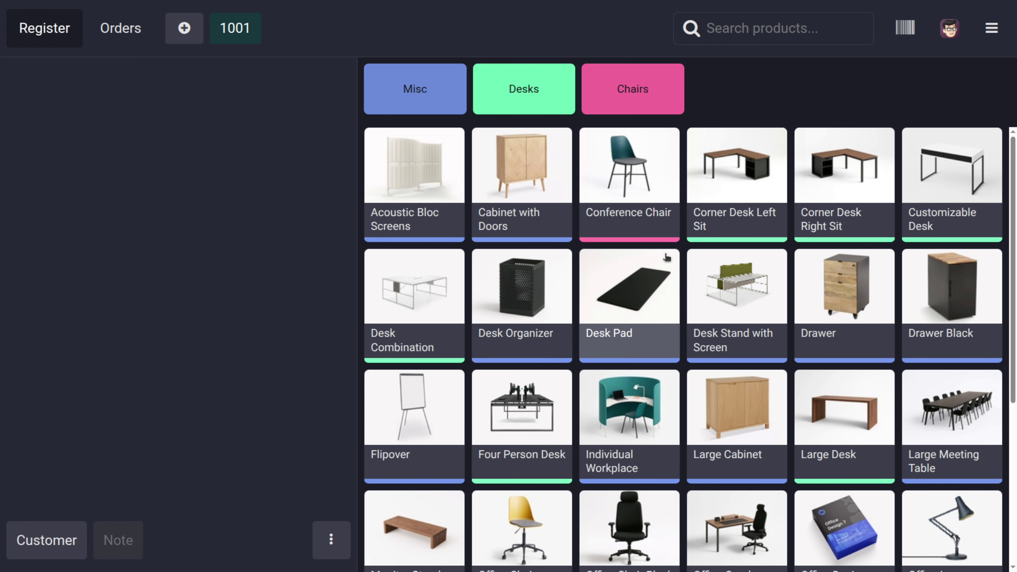
- Start a Cash Out entry in the register for $ 2,243.57
left_click(991, 31)
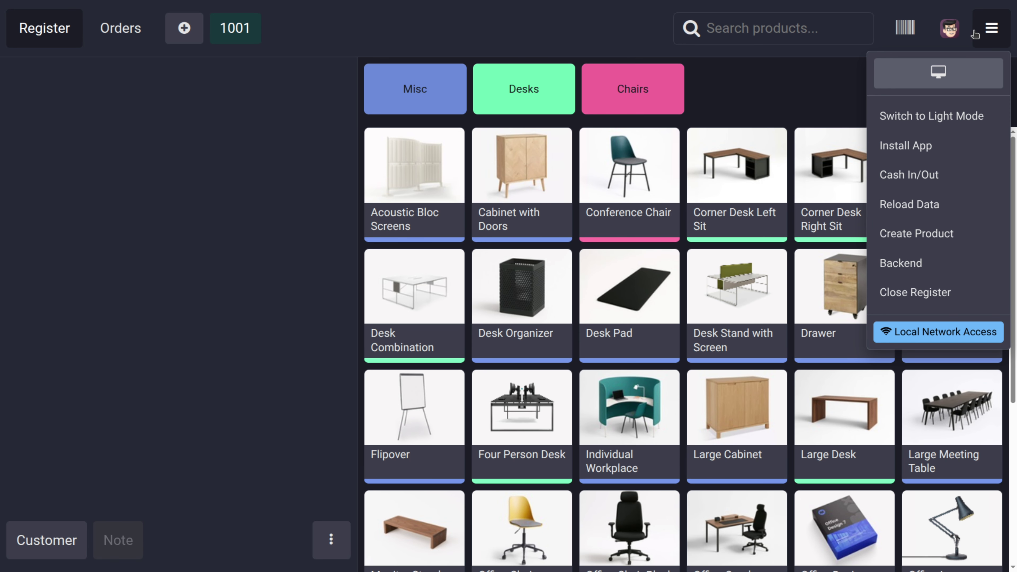
left_click(908, 176)
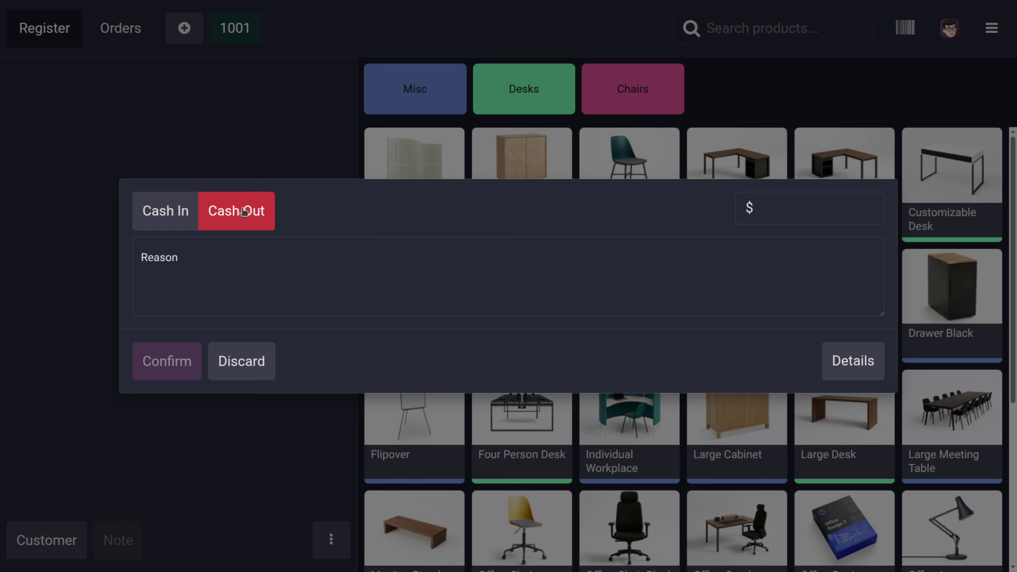
left_click(152, 263)
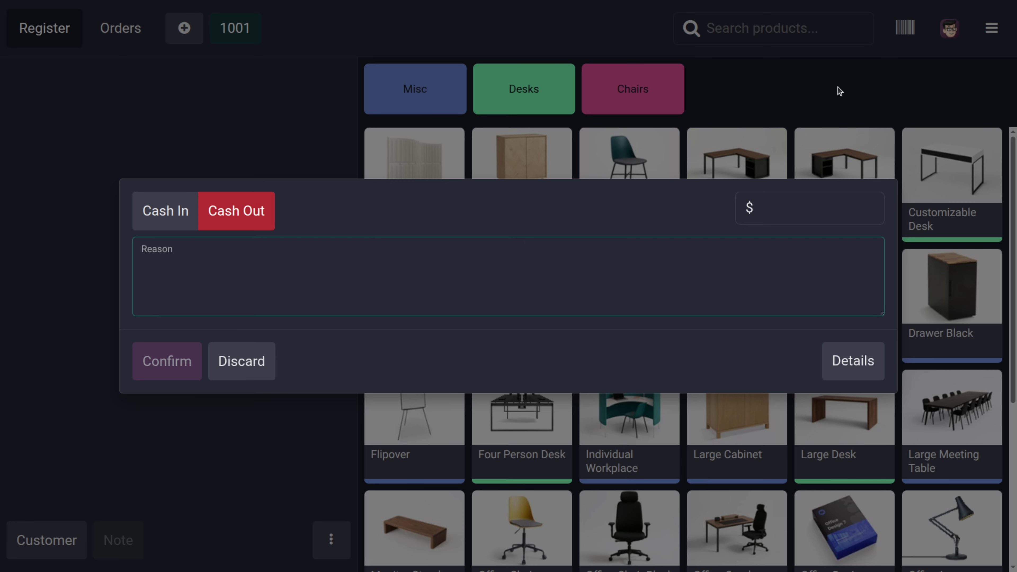
left_click(776, 207)
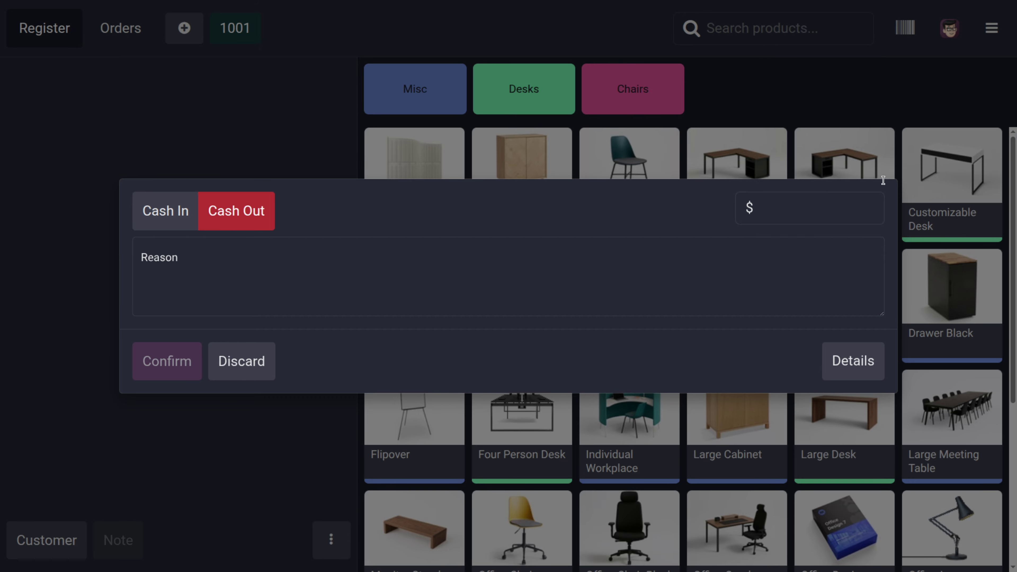
key("ctrl+v")
- Enter the cash-out reason "moved pos acsh to main cash account" and confirm the entry
left_click(156, 265)
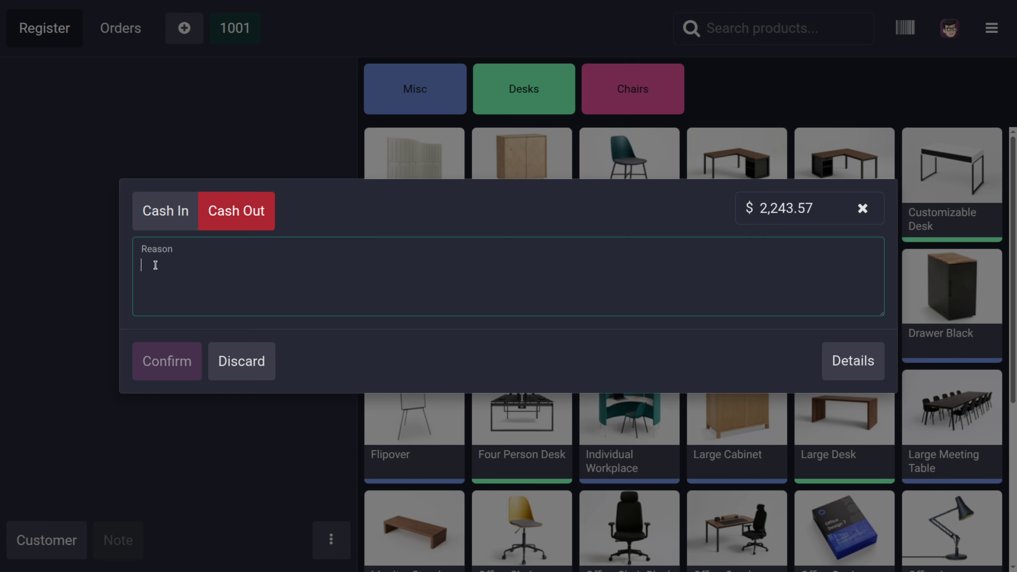
type("move")
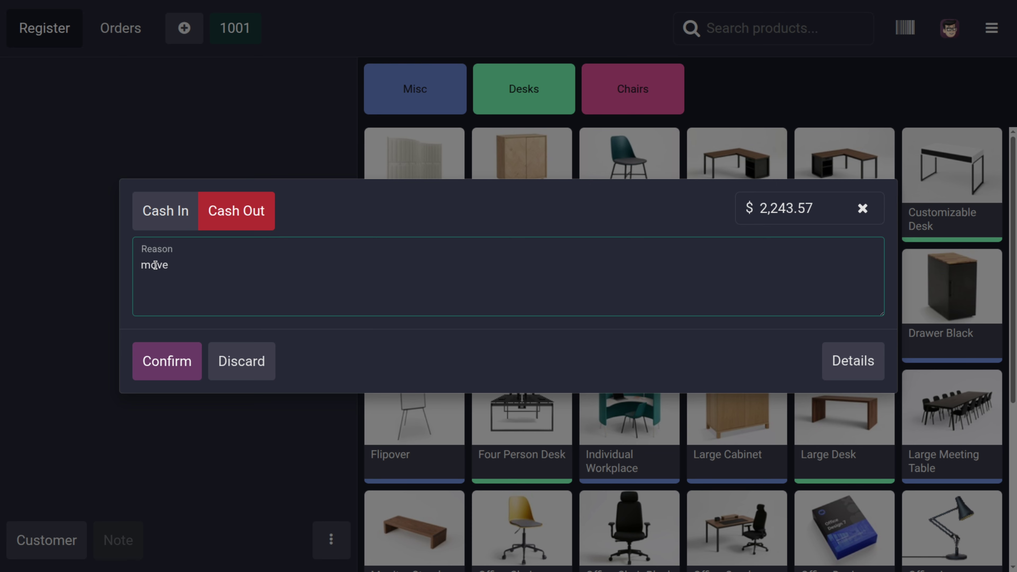
type(" pos acsh to main account")
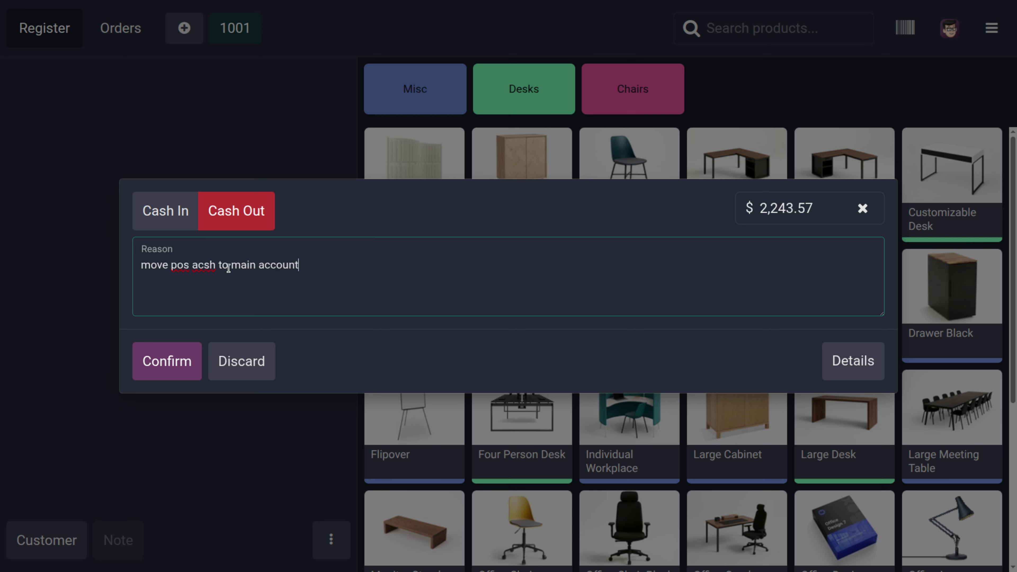
left_click(260, 266)
type("cash")
left_click(169, 266)
type("d")
left_click(355, 267)
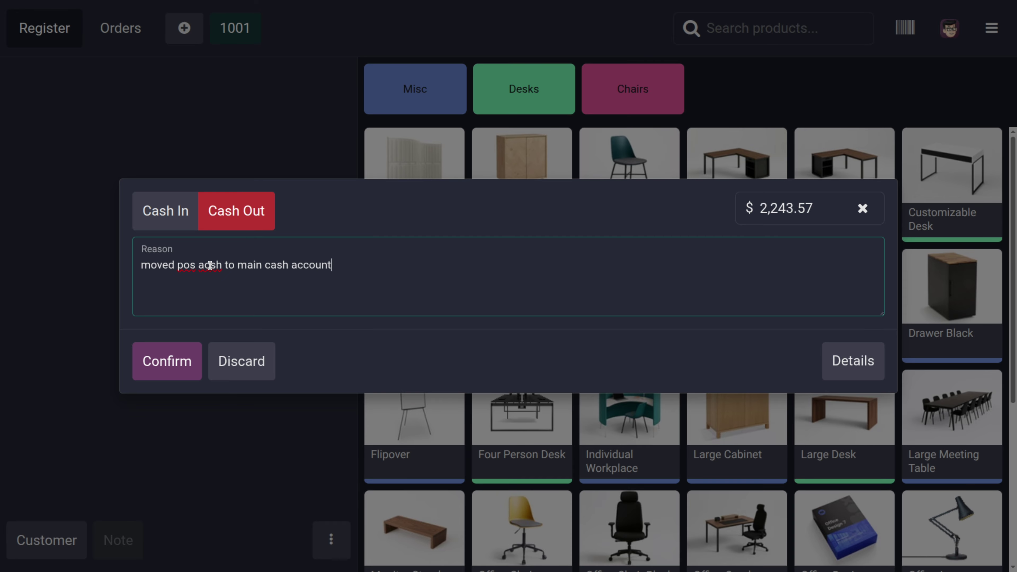
left_click(170, 368)
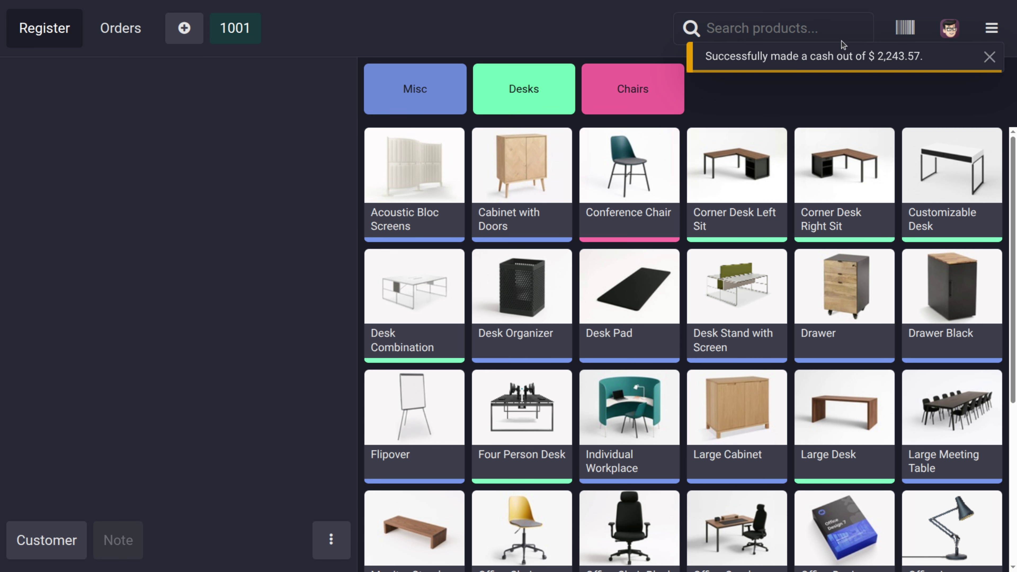
- Close the Furniture Shop register with a cash count of 0
left_click(993, 29)
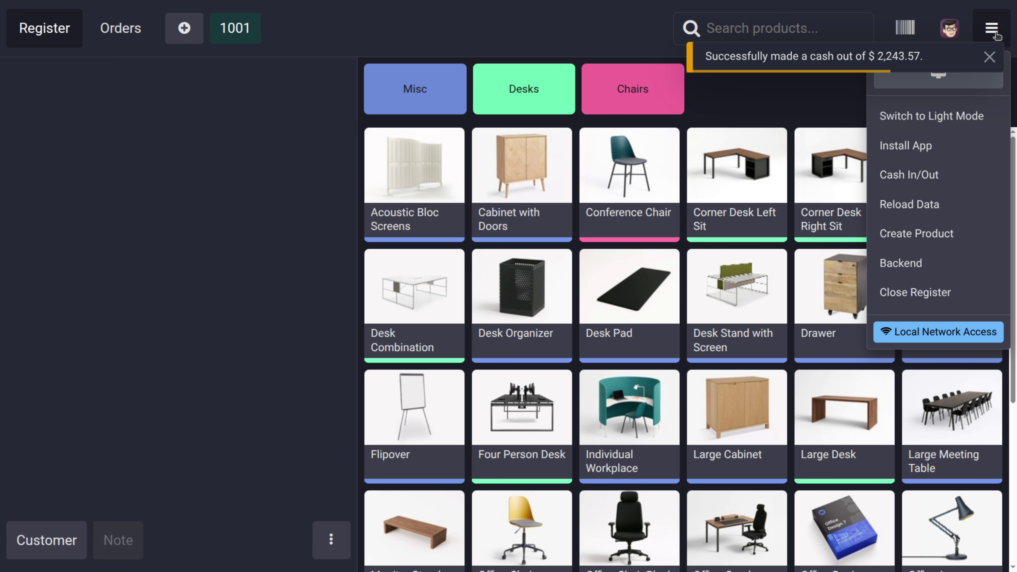
left_click(922, 292)
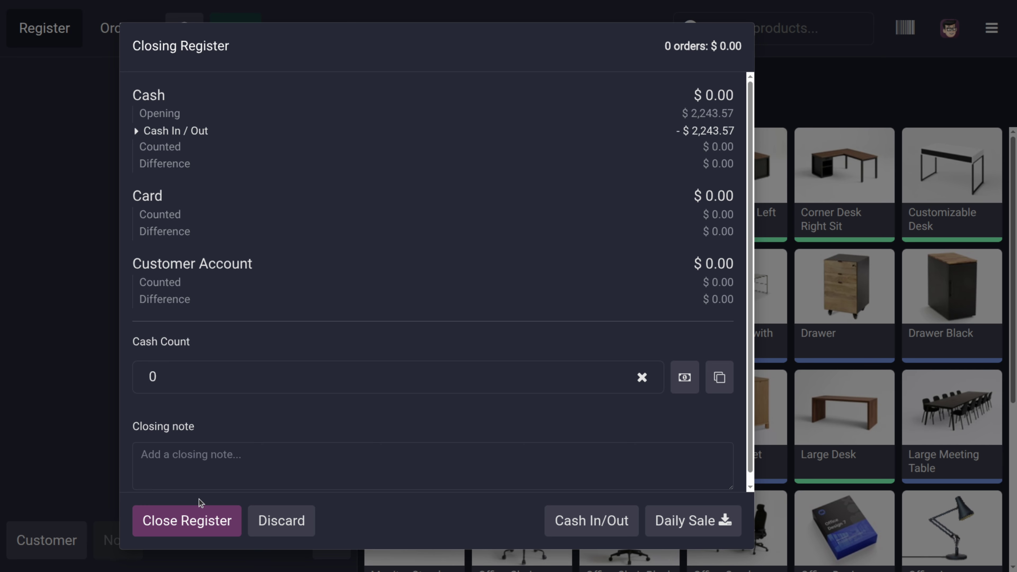
left_click(196, 521)
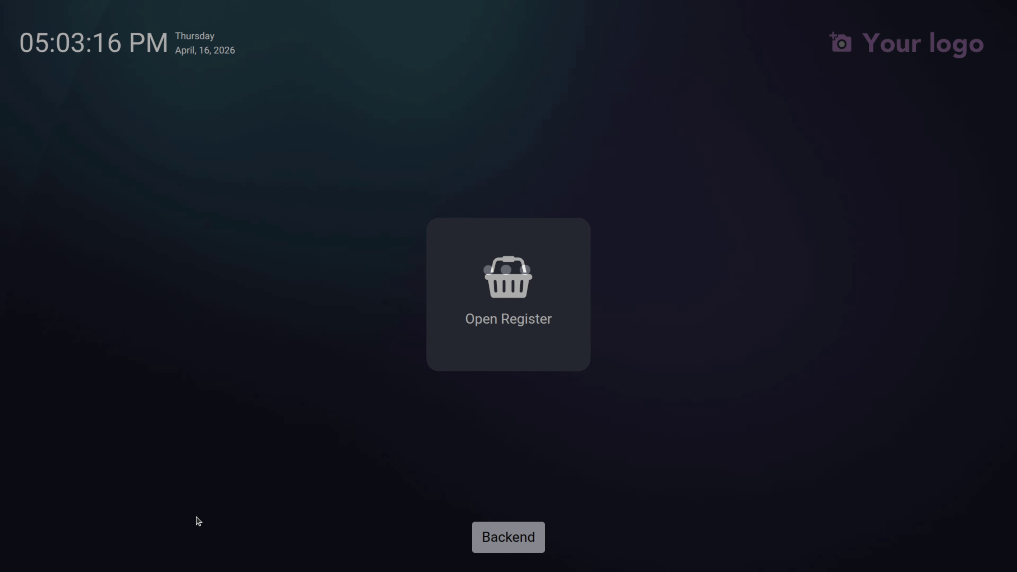
- Leave the register for the backend, open the Accounting dashboard and remove its Favorites filter
left_click(514, 539)
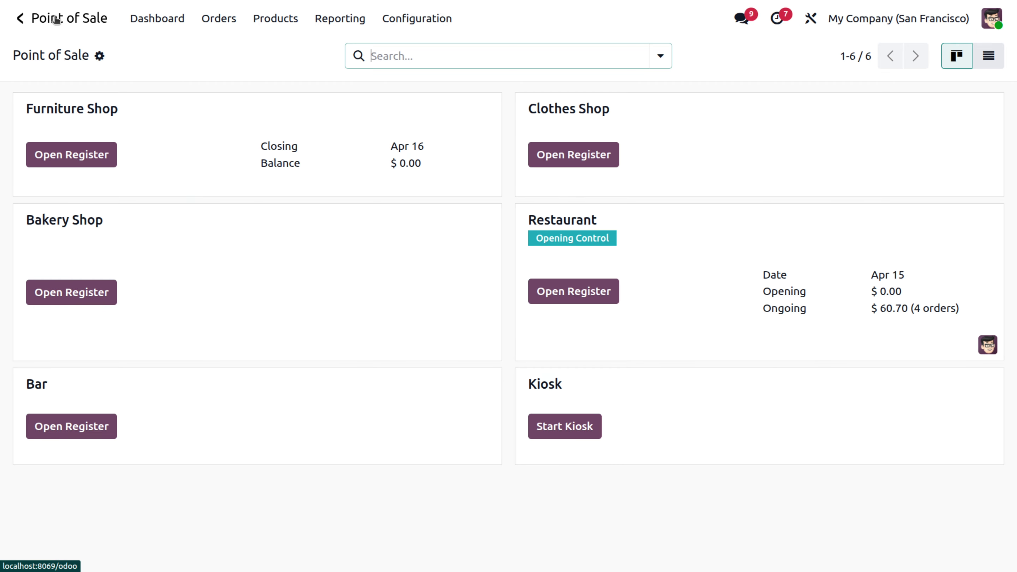
left_click(54, 17)
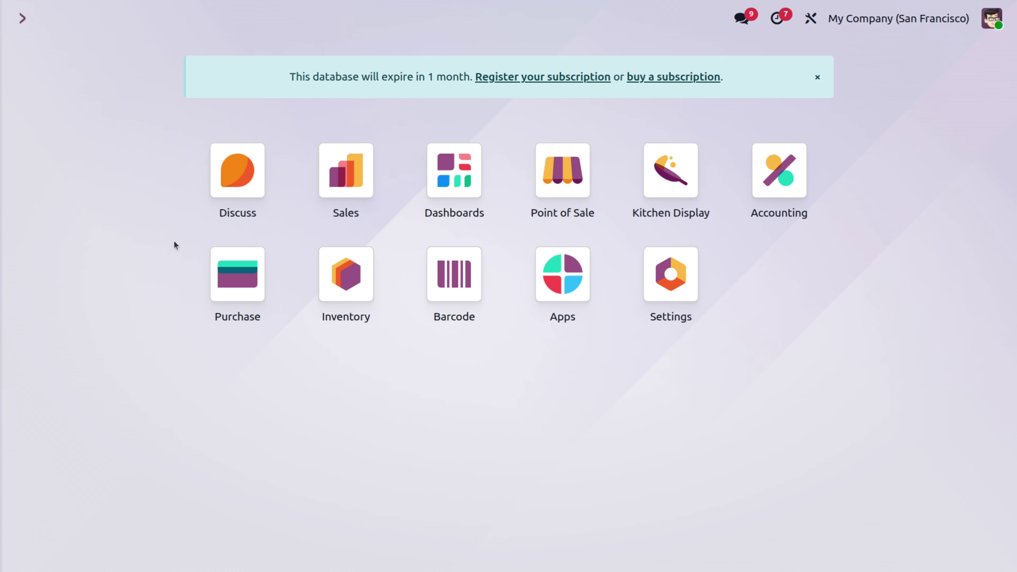
type("acc")
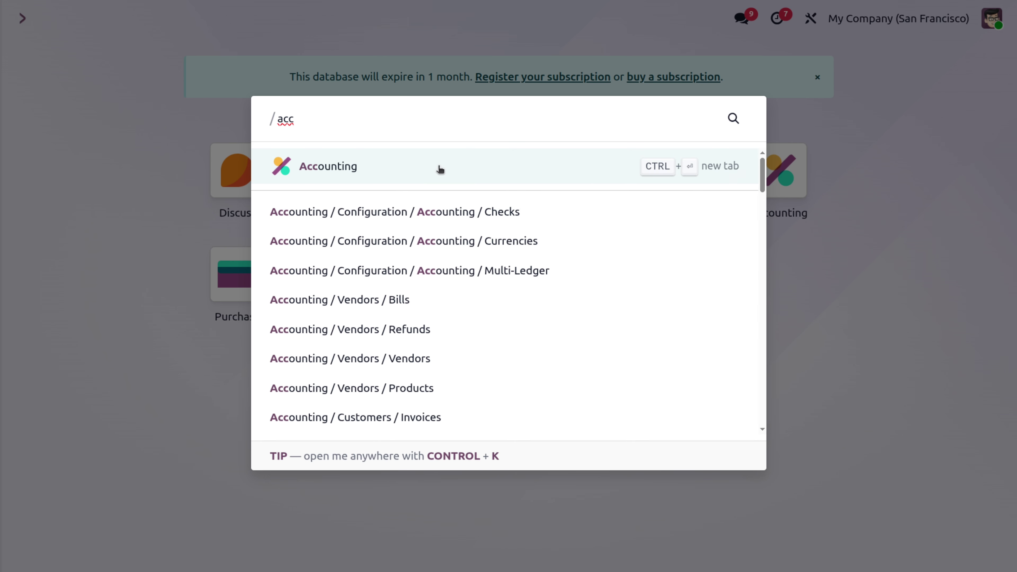
left_click(441, 170)
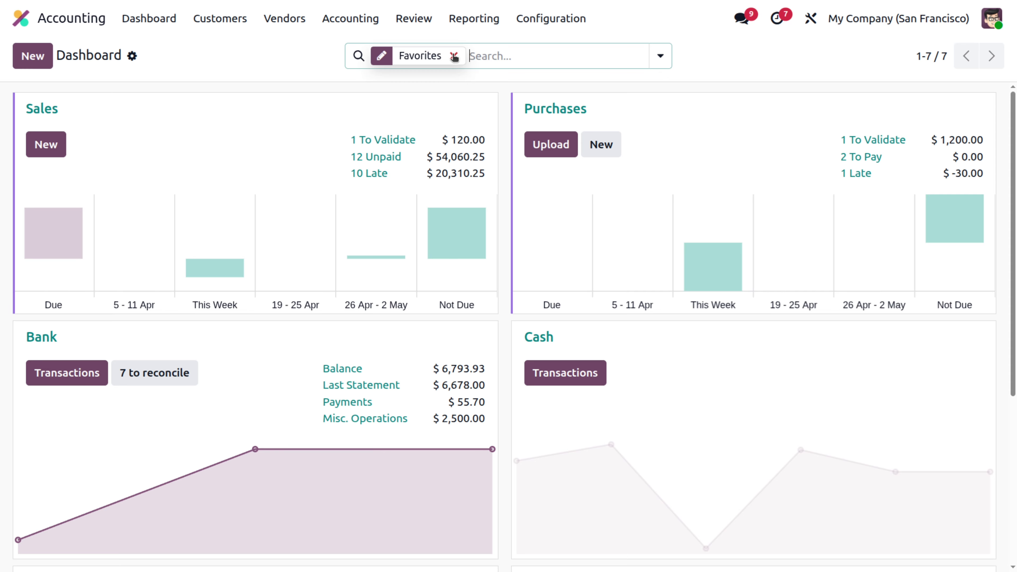
left_click(454, 57)
- Reconcile the unmatched cash-out transaction of the Cash Furn. Shop journal using the Internal Transfers model
scroll(416, 222, "down", 10)
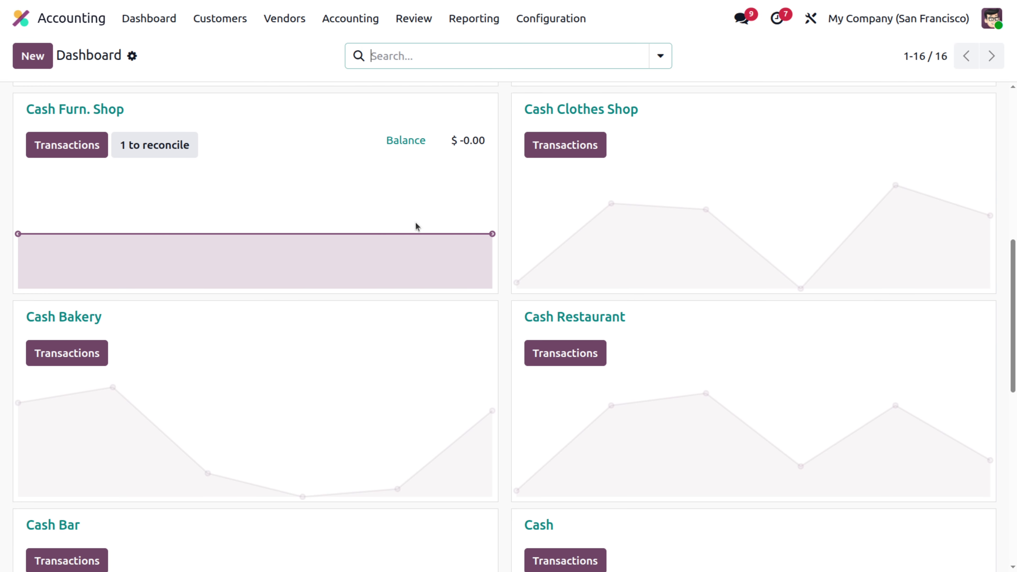
scroll(415, 227, "down", 2)
scroll(416, 227, "up", 3)
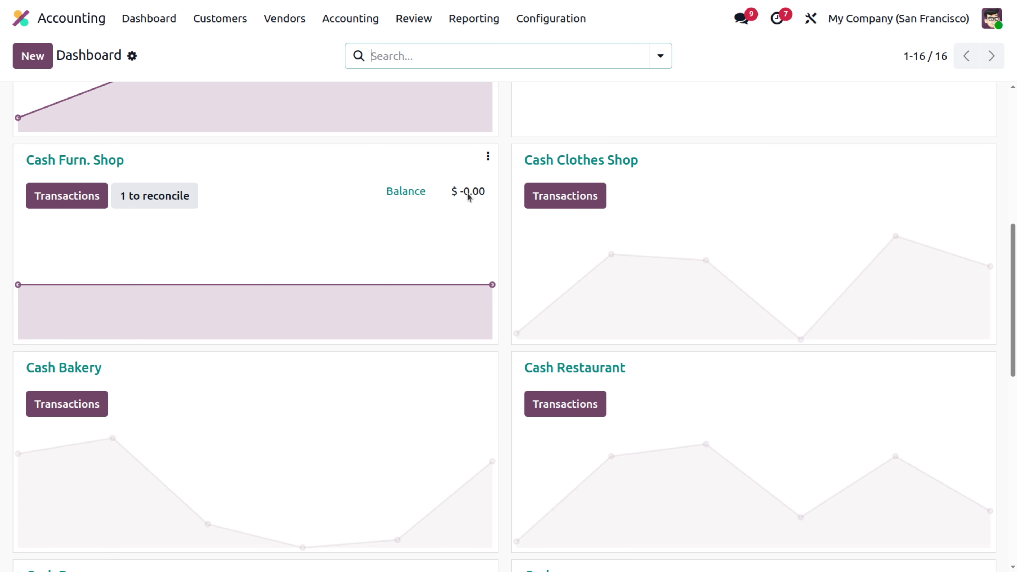
left_click(150, 205)
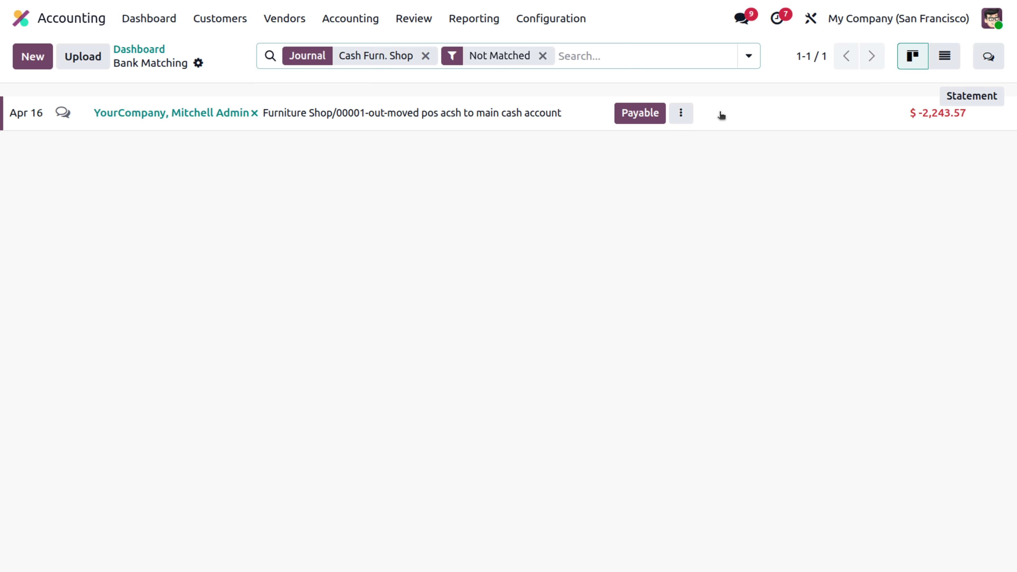
left_click(681, 114)
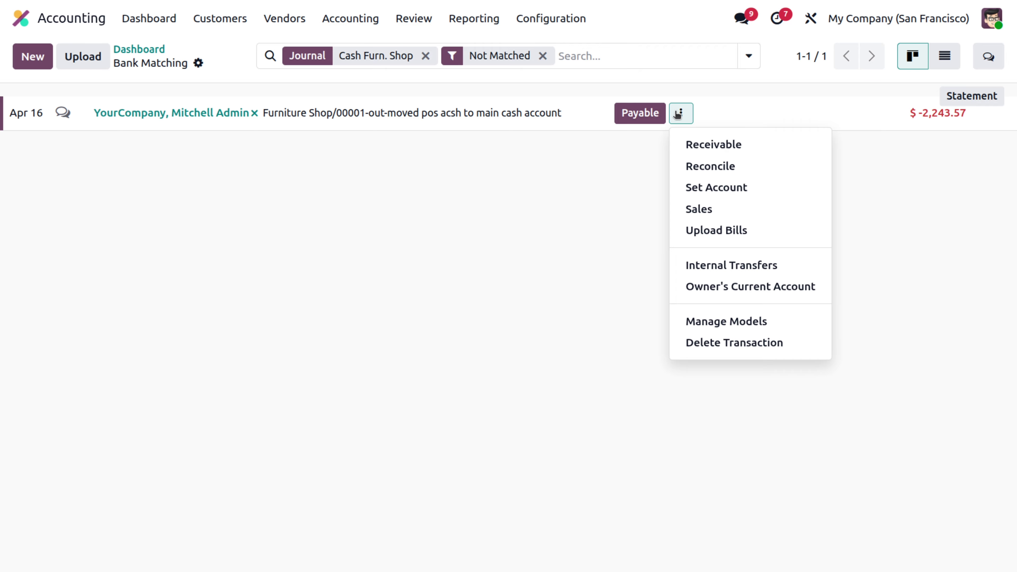
left_click(738, 267)
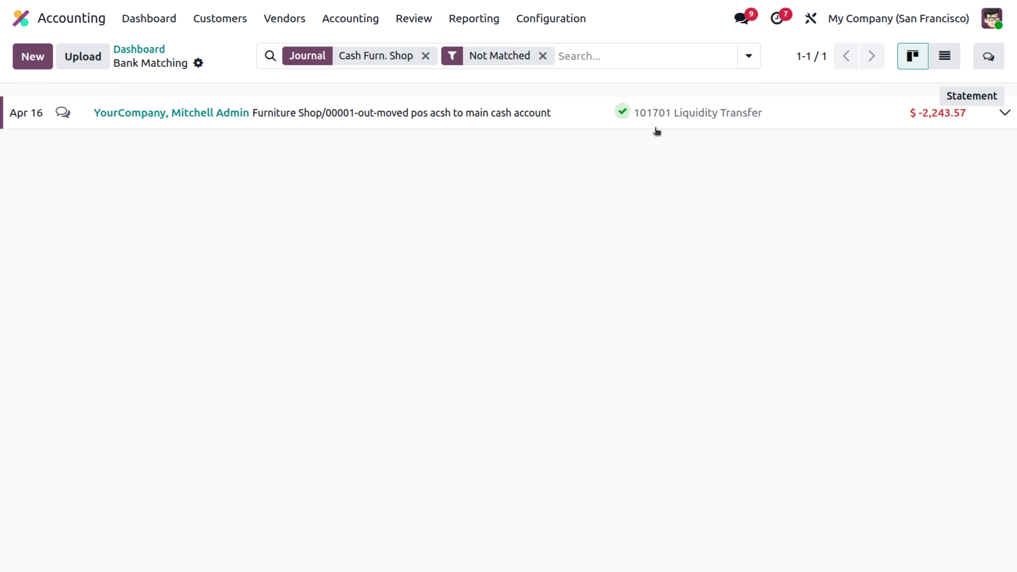
- Return to the Accounting dashboard and start a new transaction in the main Cash journal
left_click(138, 52)
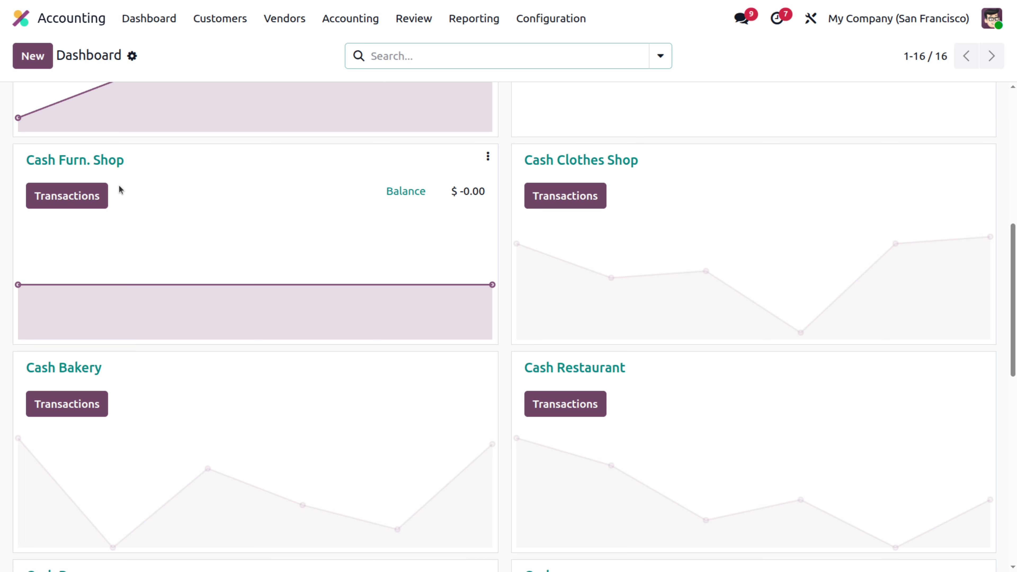
scroll(225, 252, "down", 5)
scroll(225, 246, "down", 3)
scroll(225, 249, "up", 3)
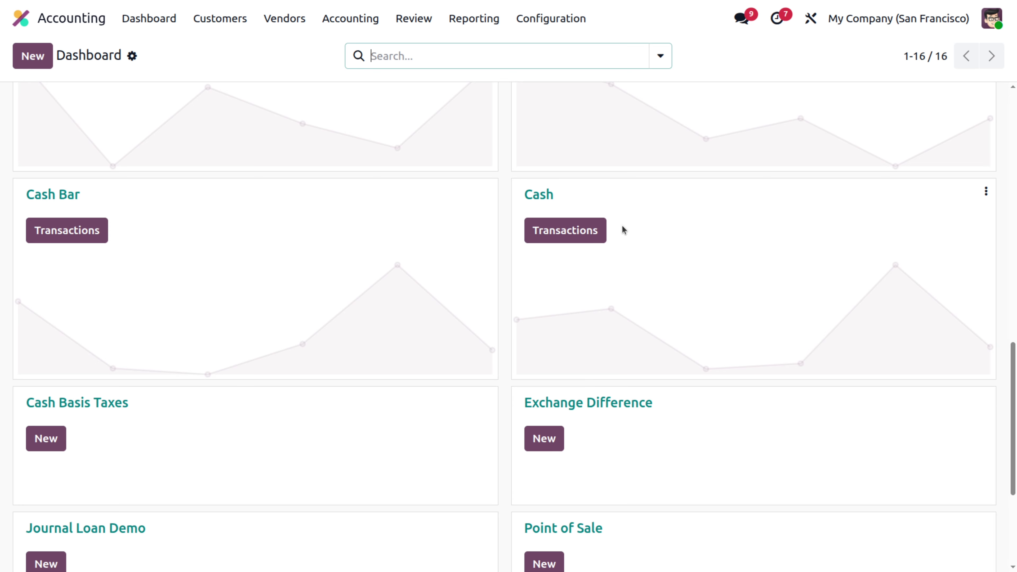
left_click(578, 235)
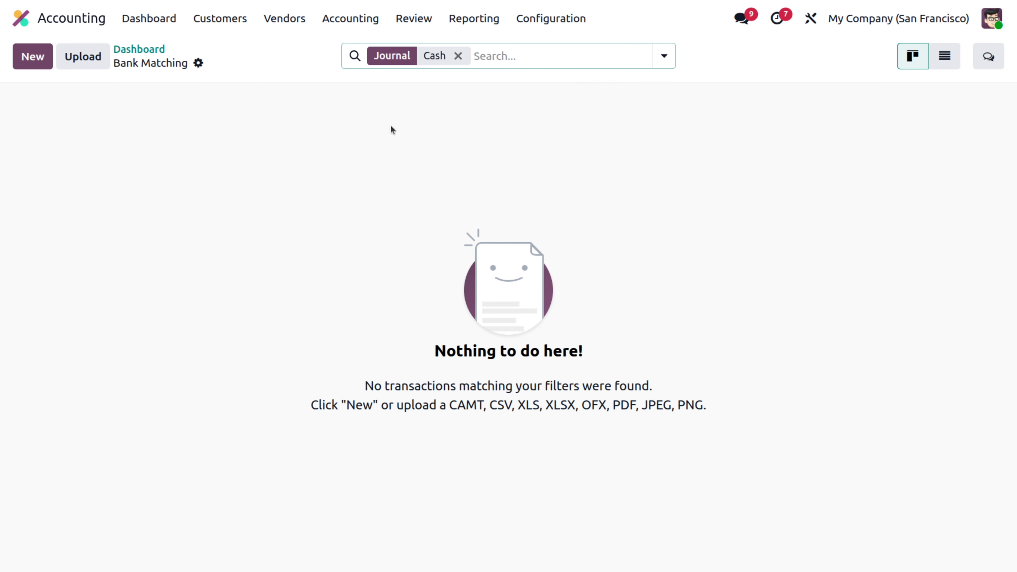
left_click(32, 56)
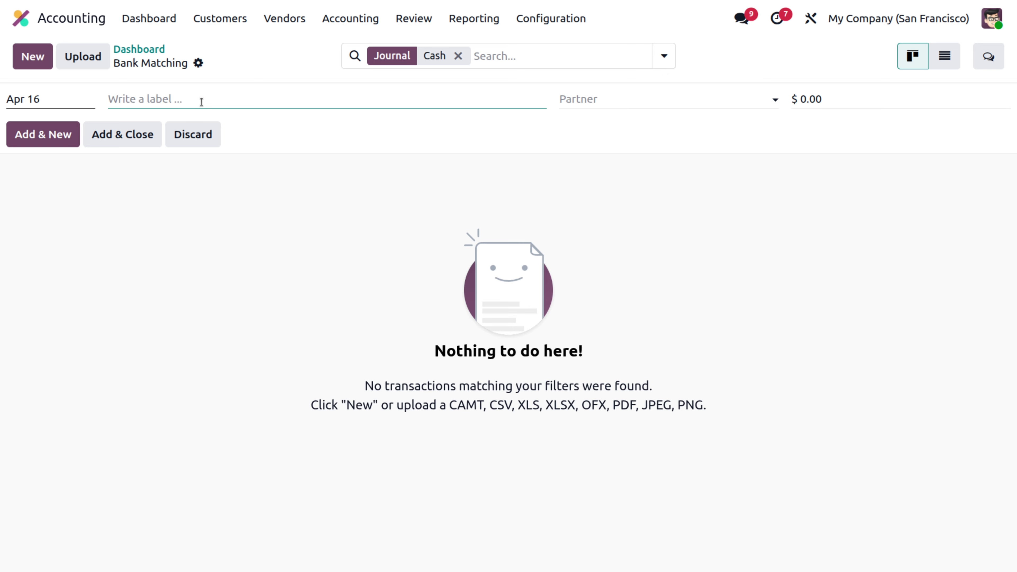
- Label the transaction "cash transferred from furniture shop to main cash account", set its amount to $ 2,243.57, and add it
type("cash transferred from furni")
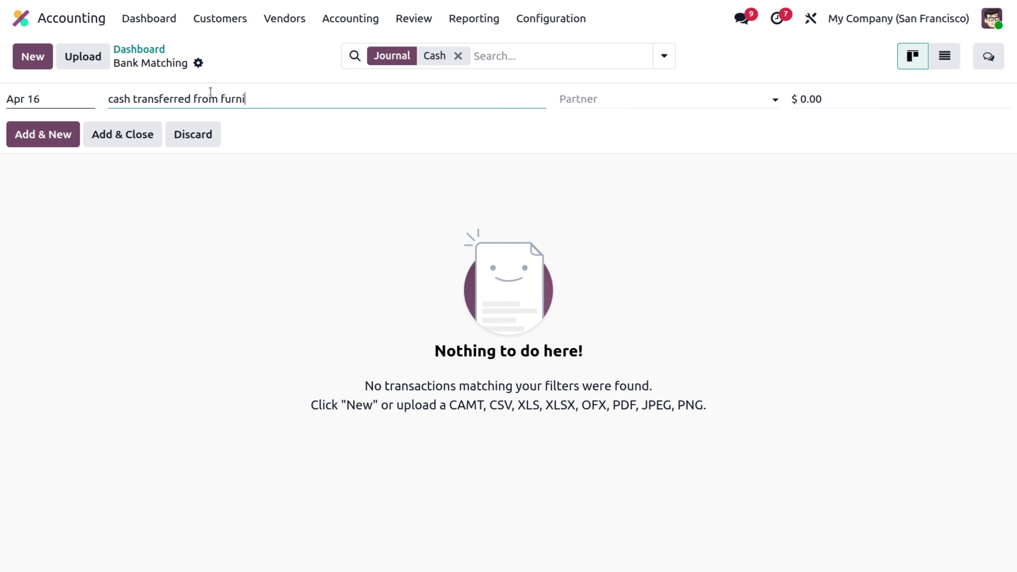
type("ture shop to main cash accpouny")
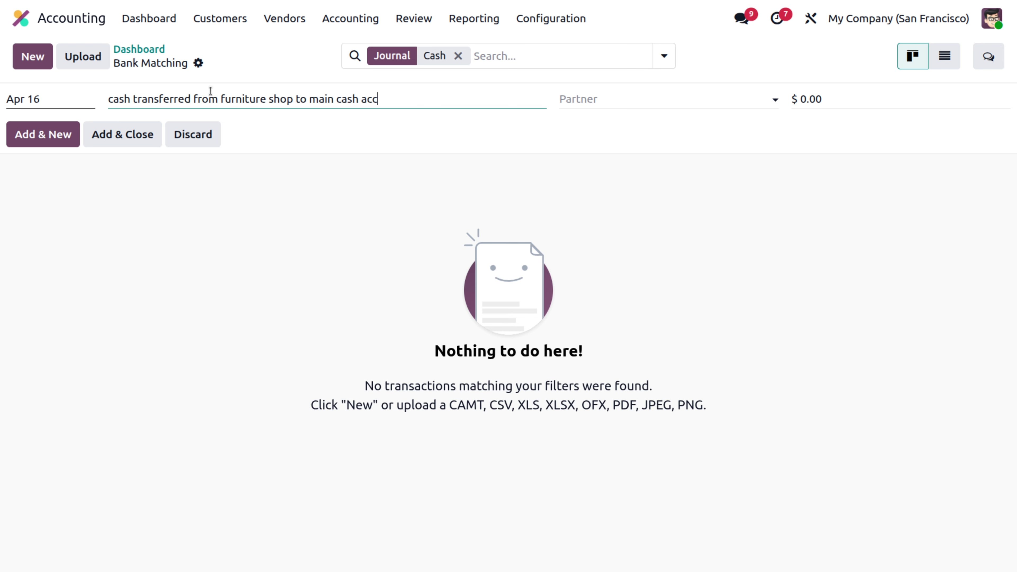
key("BackSpace")
key("BackSpace")
key("BackSpace")
key("BackSpace")
type("ount")
left_click(841, 97)
type("2,243.57")
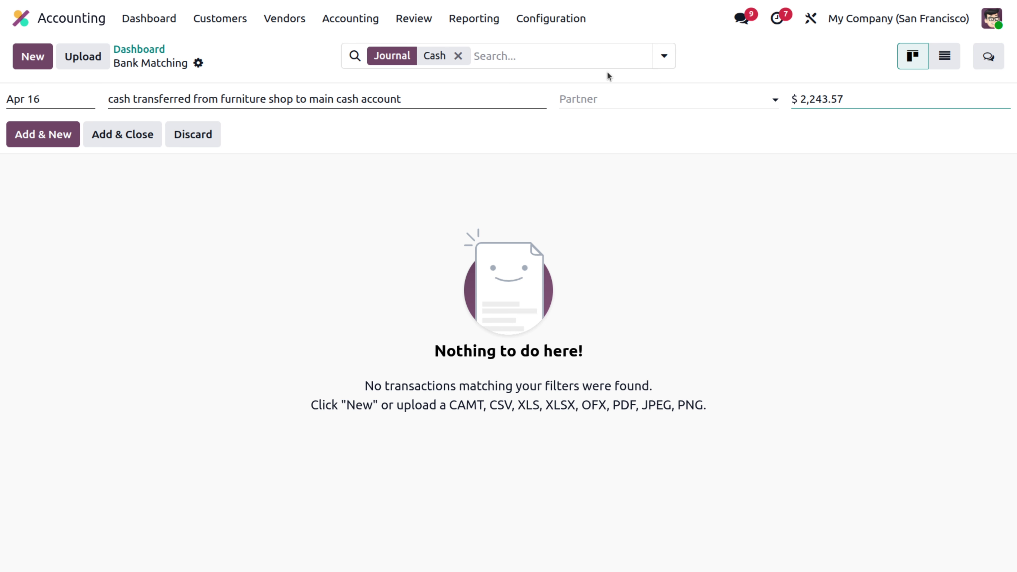
left_click(115, 141)
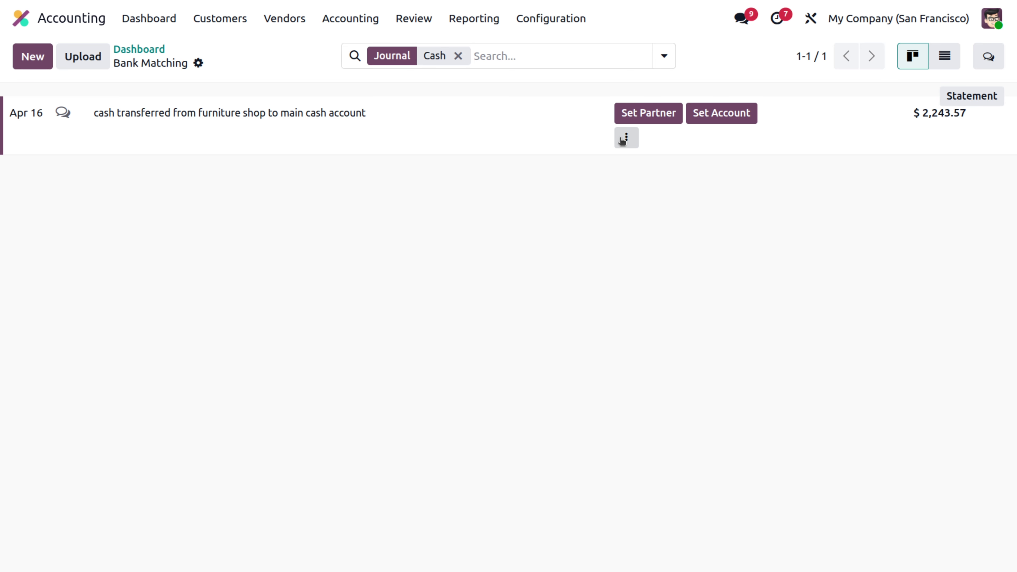
- Reconcile the new Cash transaction using the Internal Transfers model and expand its journal line
left_click(624, 138)
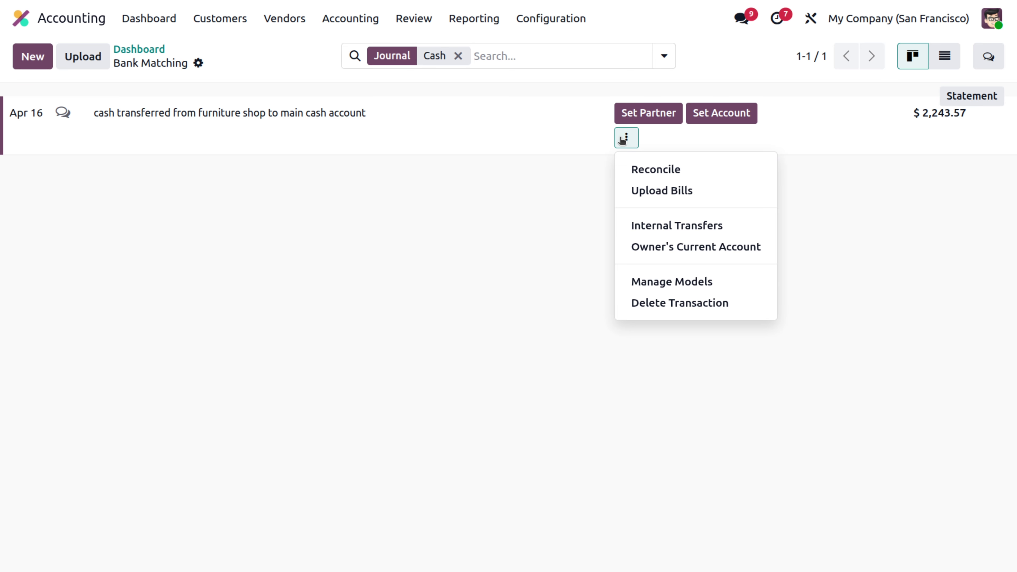
left_click(659, 234)
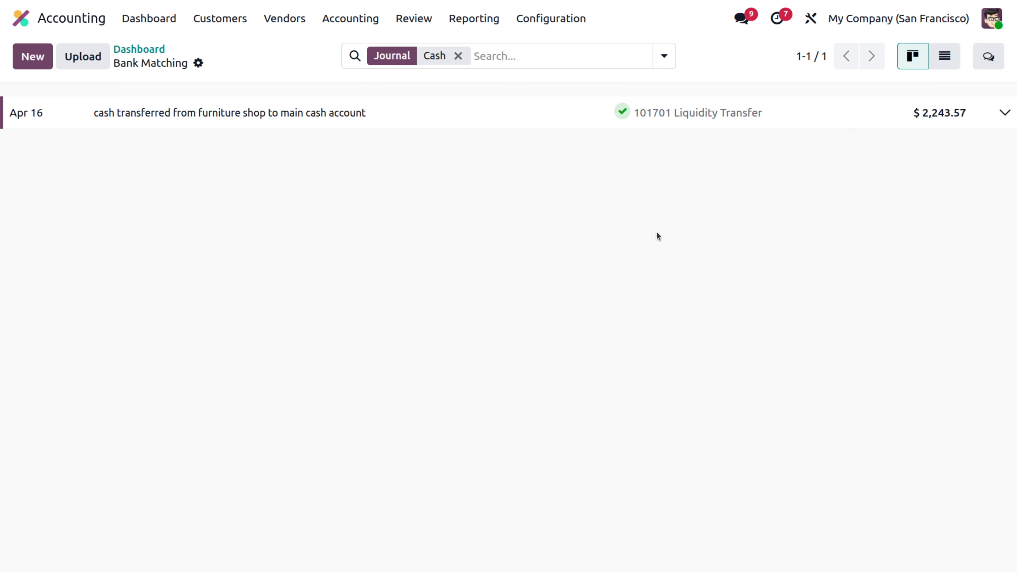
left_click(1006, 114)
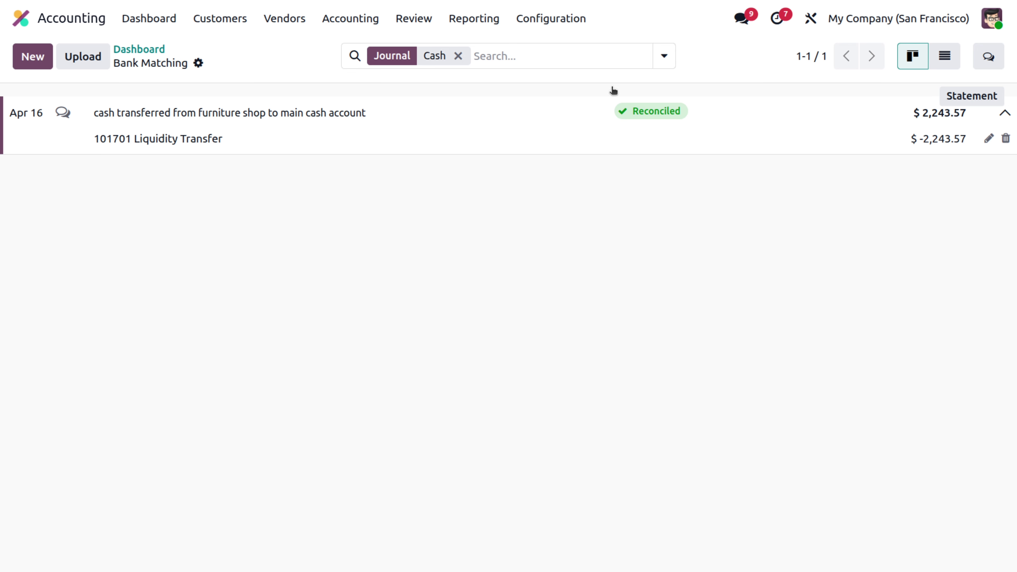
- Compare the balances of the Cash and Cash Furn. Shop journals on the Accounting dashboard
left_click(121, 50)
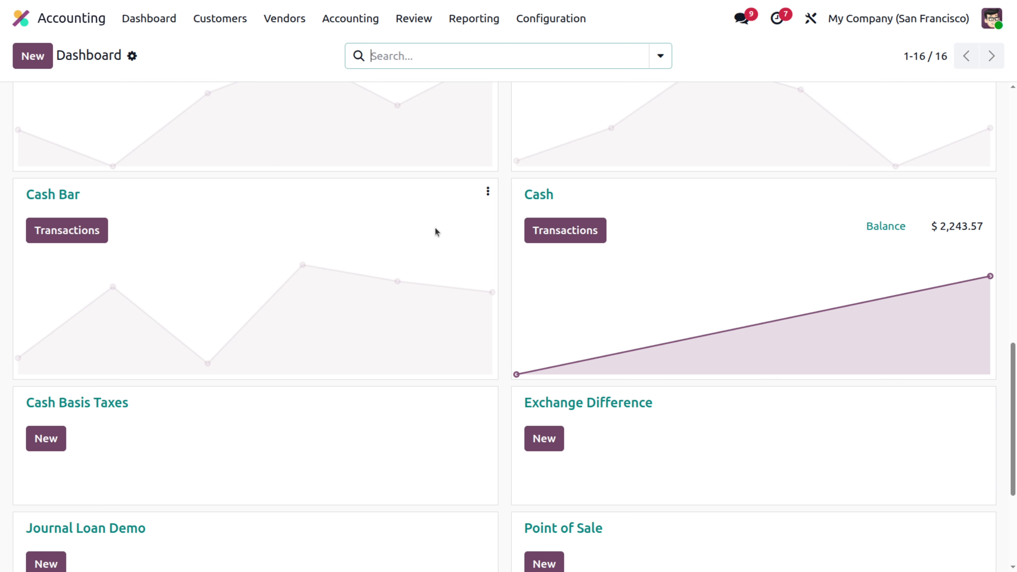
scroll(404, 237, "up", 10)
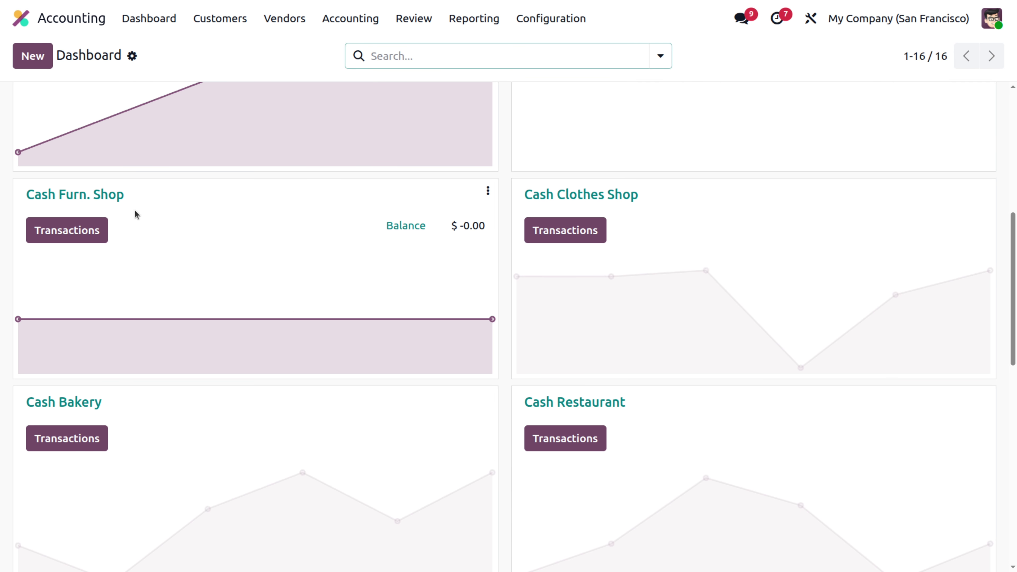
scroll(145, 230, "down", 8)
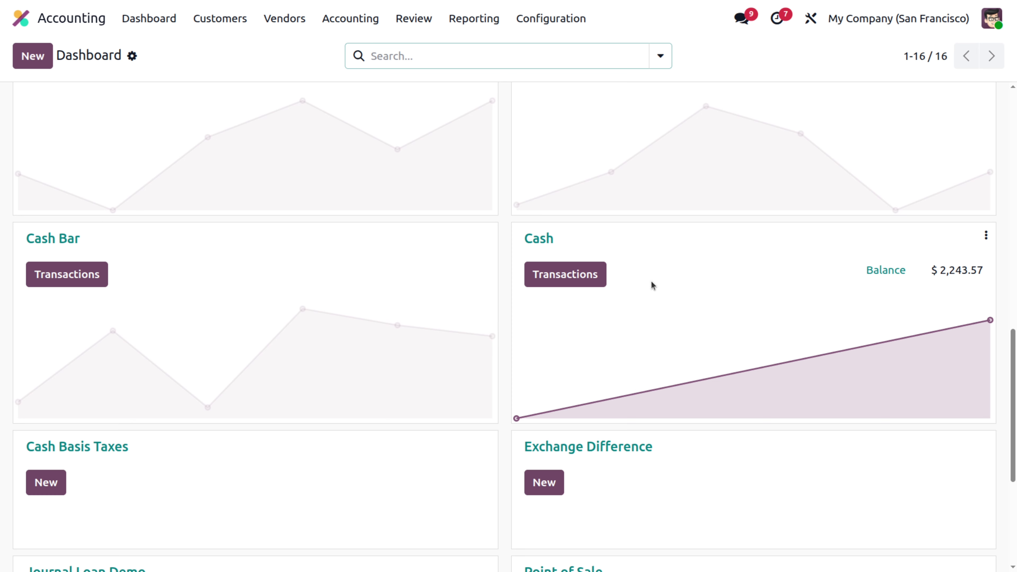
scroll(652, 285, "up", 15)
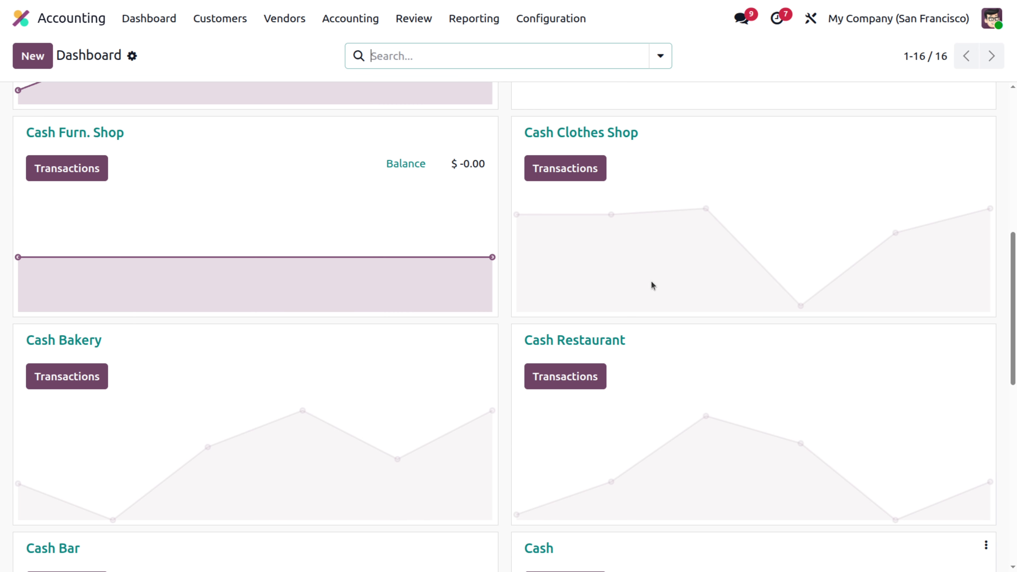
scroll(652, 285, "up", 2)
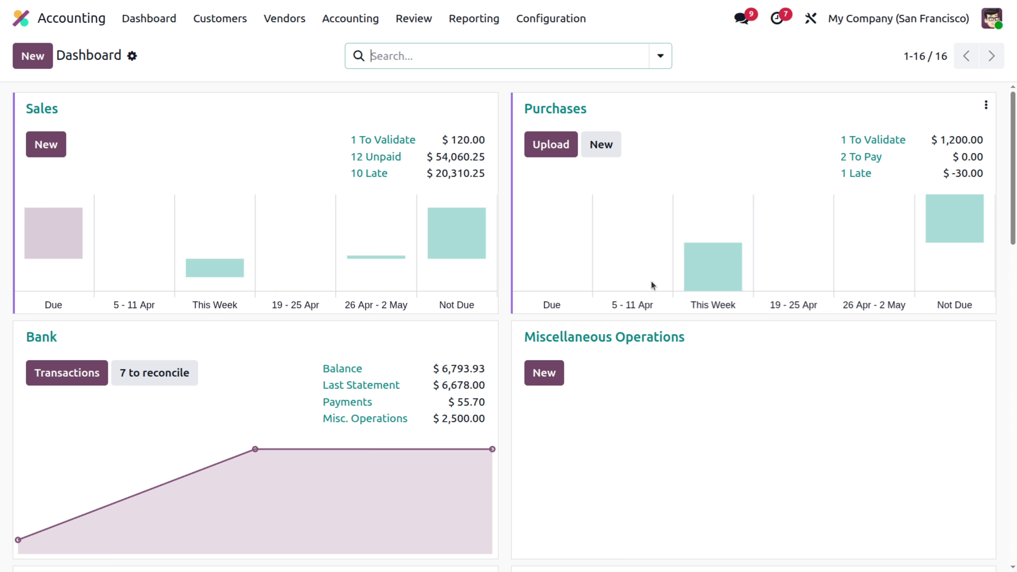